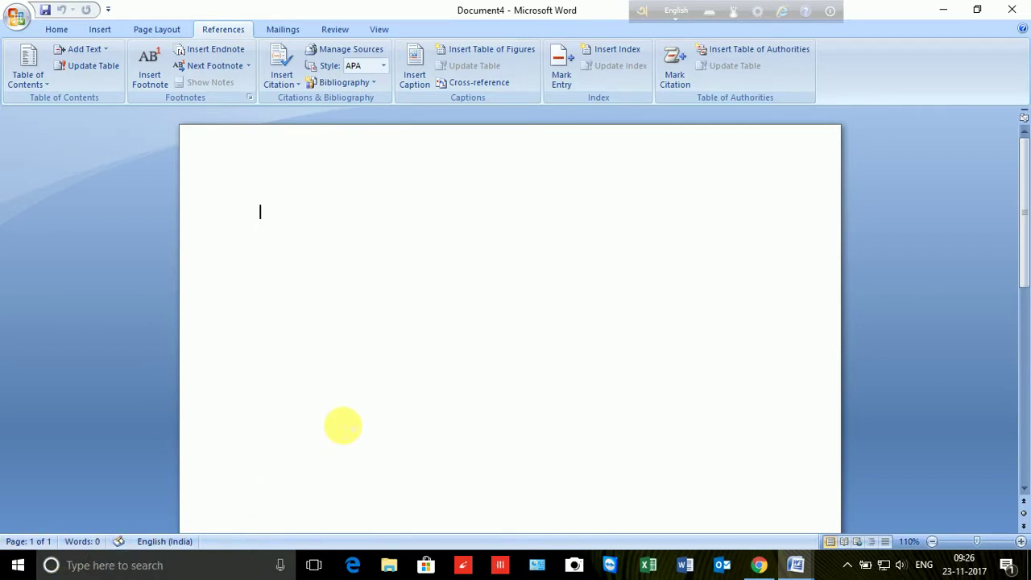
# Add page breaks with Ctrl+Enter to create blank pages, and put the cursor at the top of page 2
pyautogui.hotkey('ctrl', 'Return')
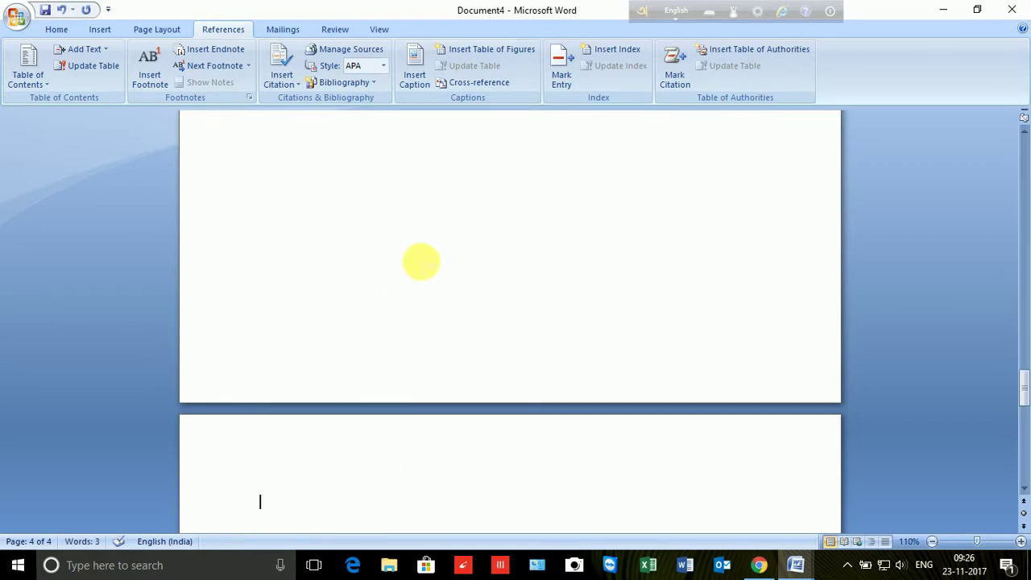
pyautogui.moveTo(1023, 388)
pyautogui.mouseDown()
pyautogui.moveTo(1026, 163)
pyautogui.moveTo(1022, 234)
pyautogui.mouseUp()
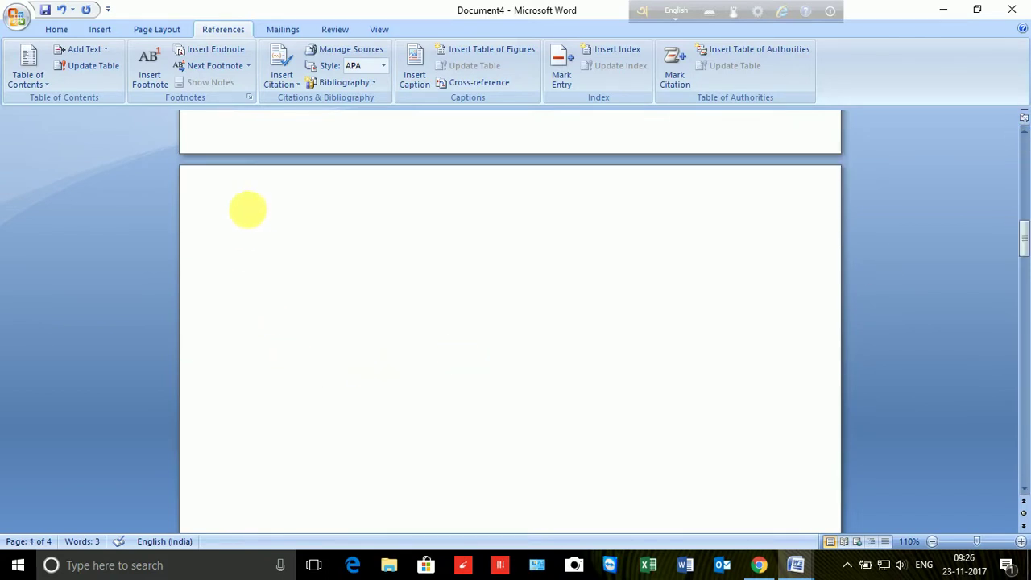
pyautogui.click(242, 256)
pyautogui.click(259, 255)
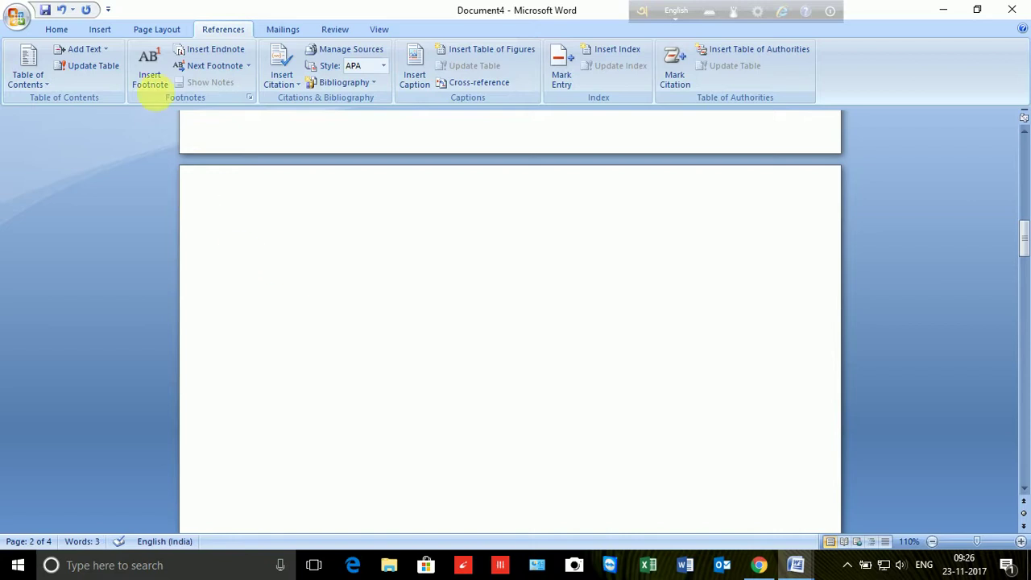
# Start inserting a picture from a file to bring up the Insert Picture dialog
pyautogui.click(96, 29)
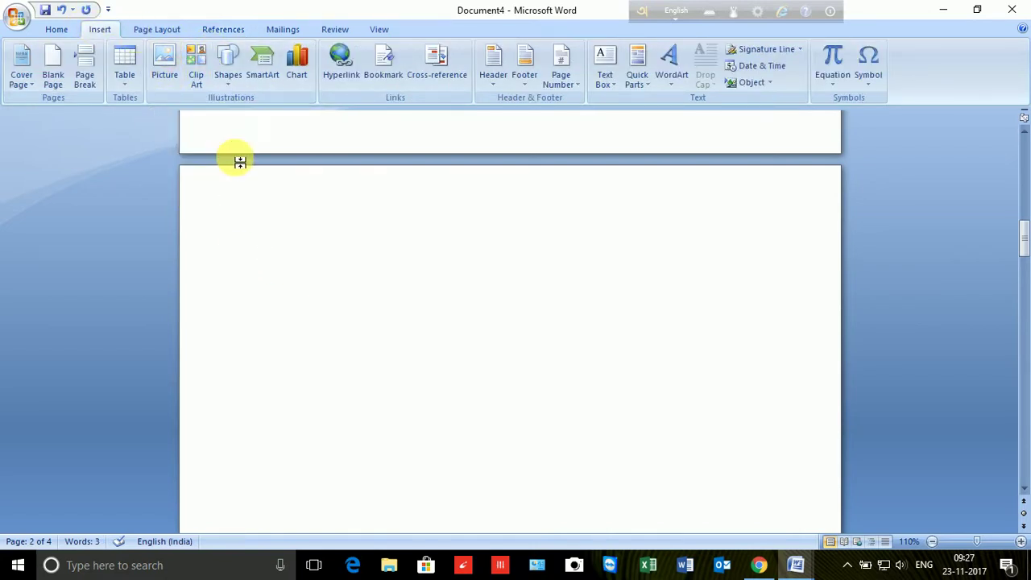
pyautogui.click(240, 160)
pyautogui.click(165, 74)
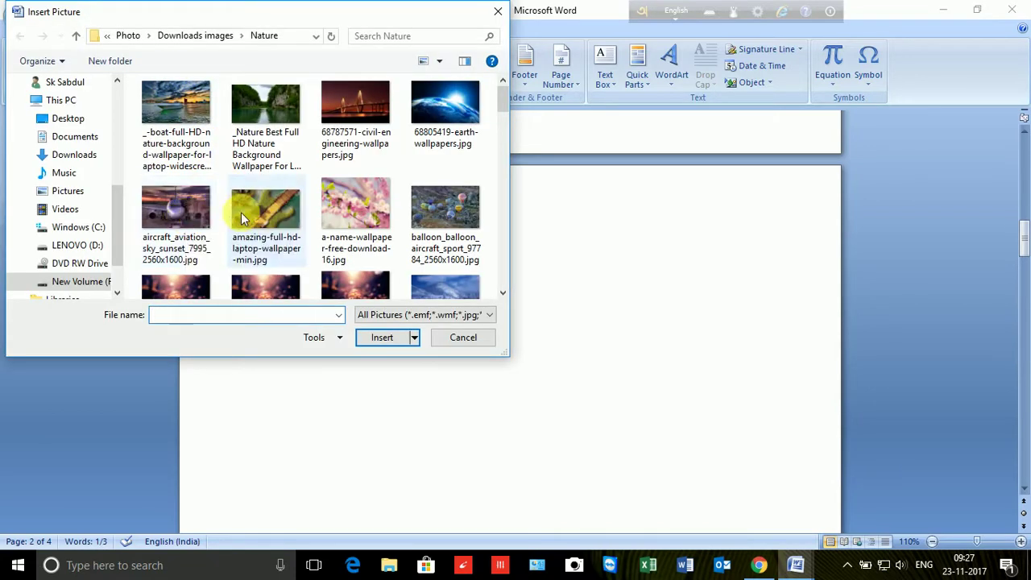
# Insert the aircraft-at-sunset photo and shrink it to about 12 cm wide
pyautogui.doubleClick(201, 222)
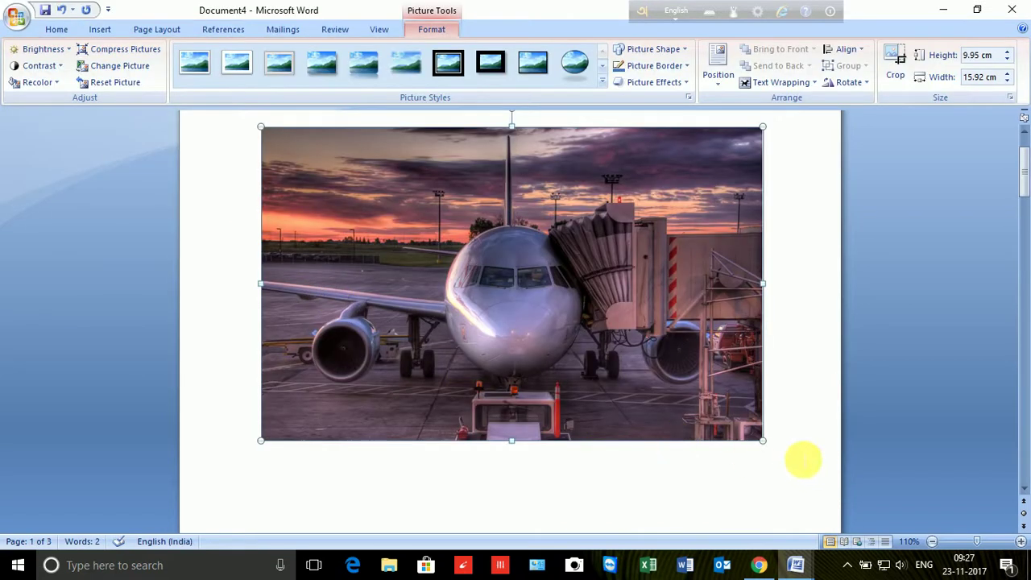
pyautogui.moveTo(765, 445); pyautogui.dragTo(648, 360)
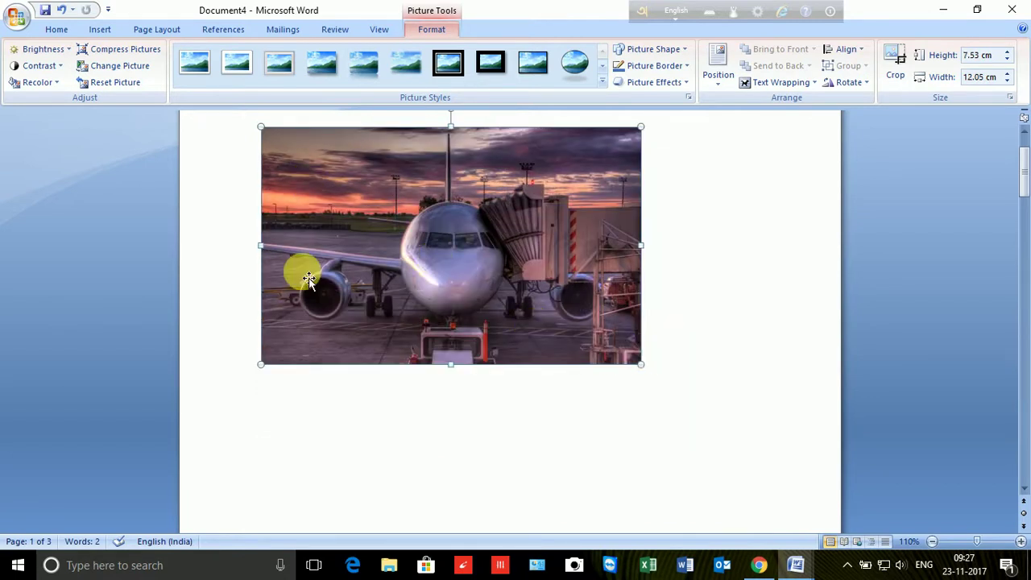
pyautogui.scroll(-5, 694, 451)
pyautogui.scroll(-3, 701, 450)
pyautogui.scroll(-3, 515, 424)
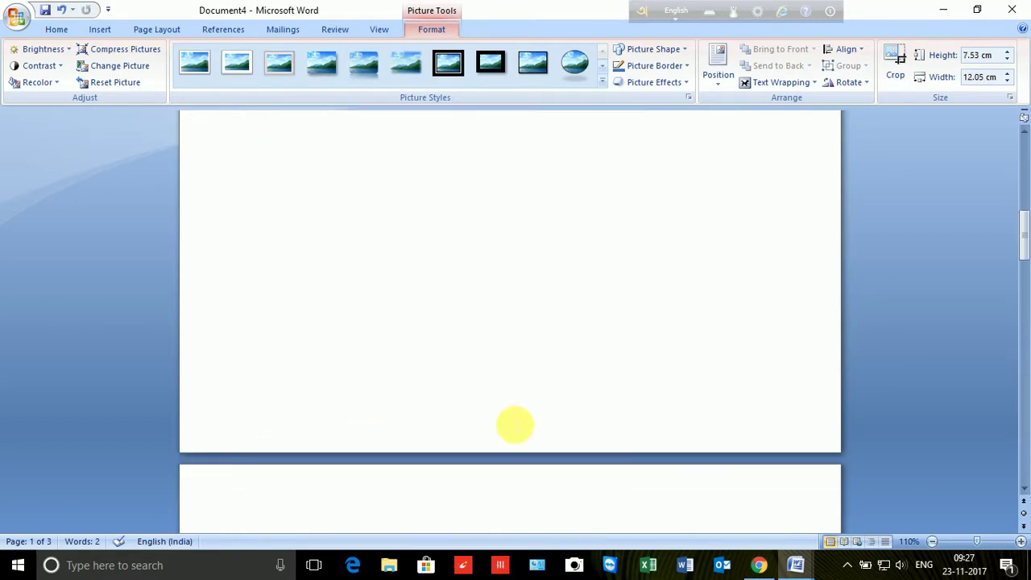
pyautogui.scroll(-3, 357, 377)
# Insert the snowy mountain wallpaper photo on the next blank page
pyautogui.click(322, 368)
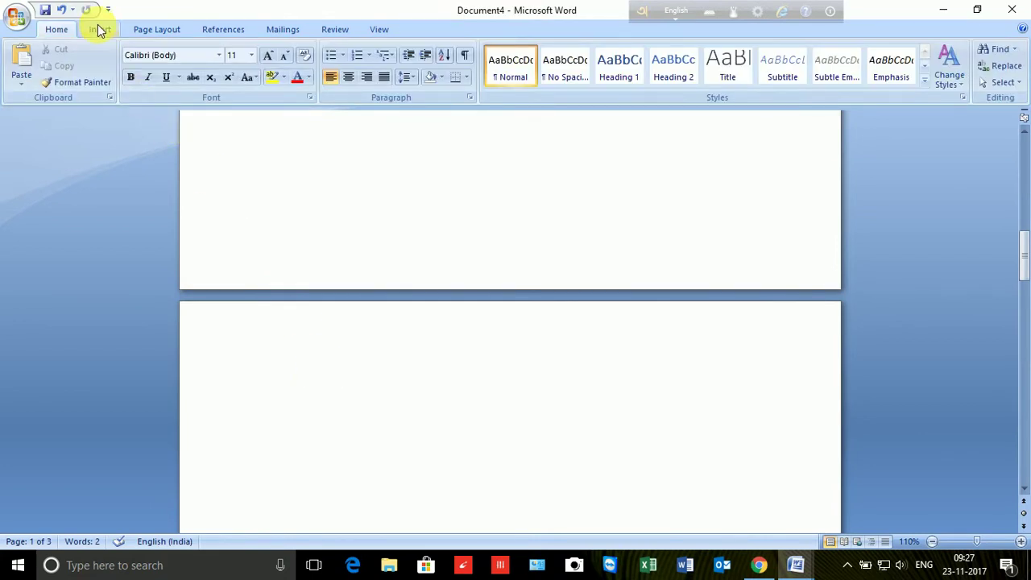
pyautogui.click(100, 29)
pyautogui.click(165, 73)
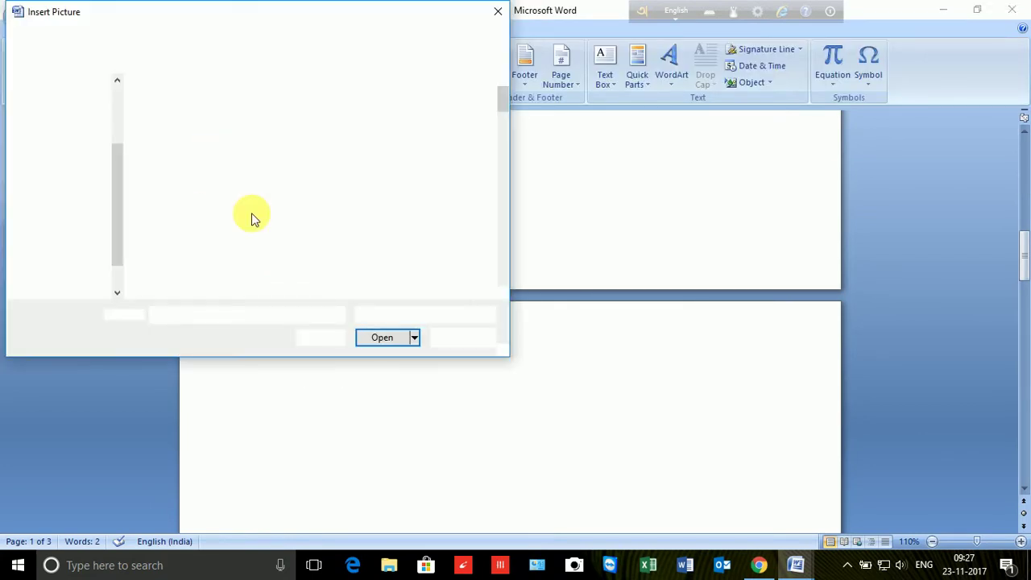
pyautogui.click(433, 288)
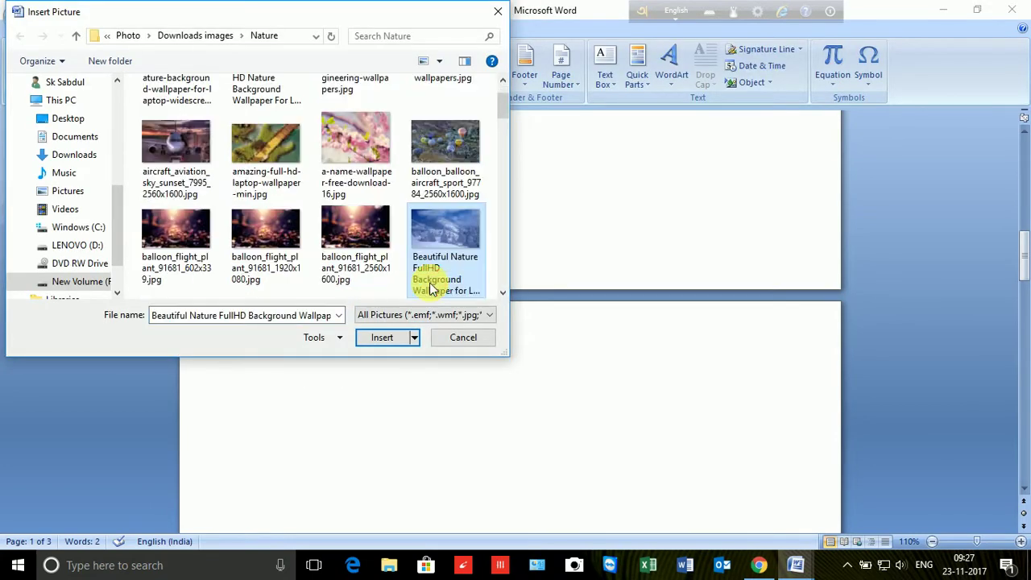
pyautogui.doubleClick(432, 288)
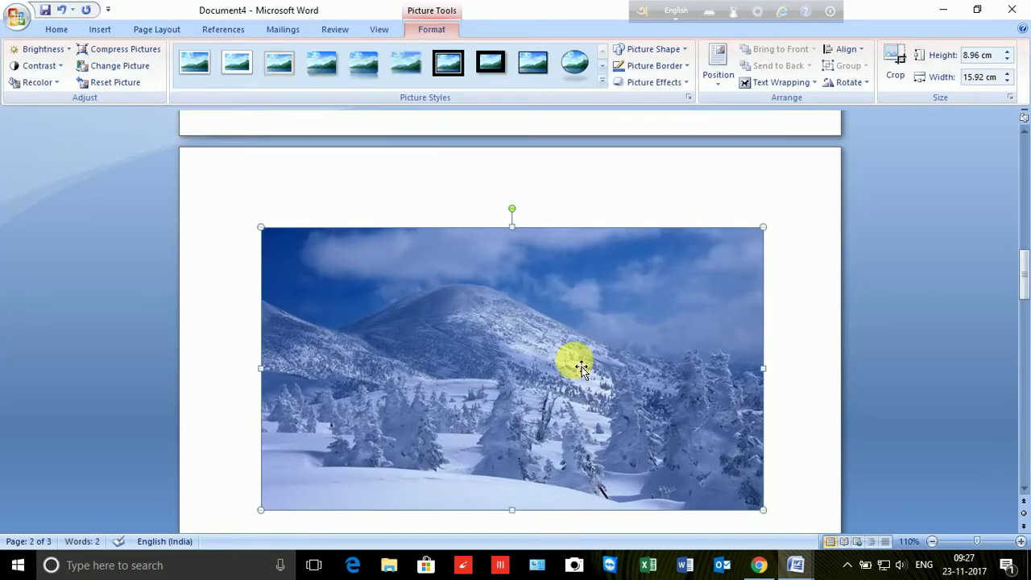
pyautogui.scroll(-1, 581, 367)
pyautogui.scroll(-5, 581, 366)
pyautogui.scroll(-5, 582, 367)
pyautogui.scroll(-4, 581, 366)
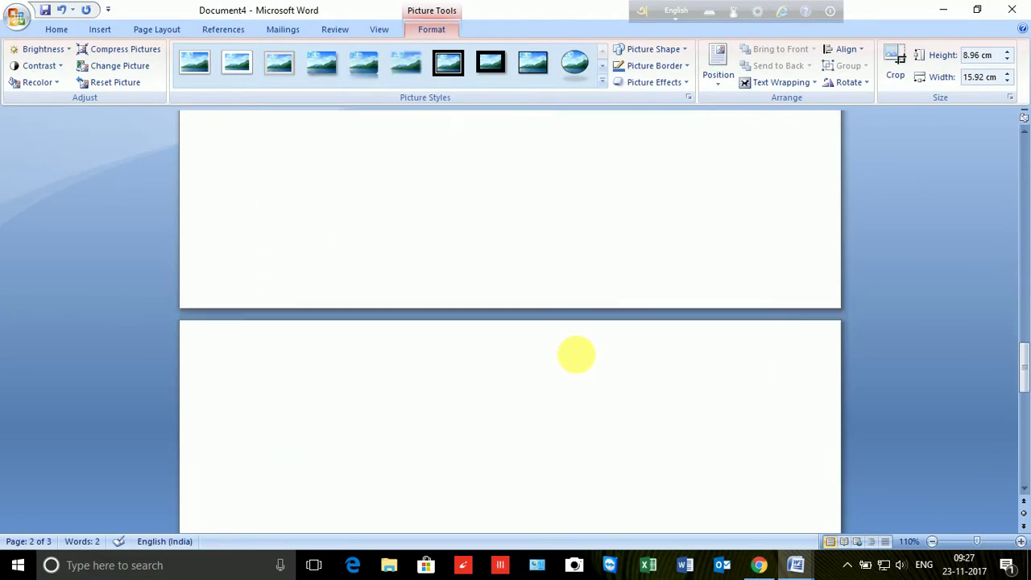
pyautogui.click(410, 386)
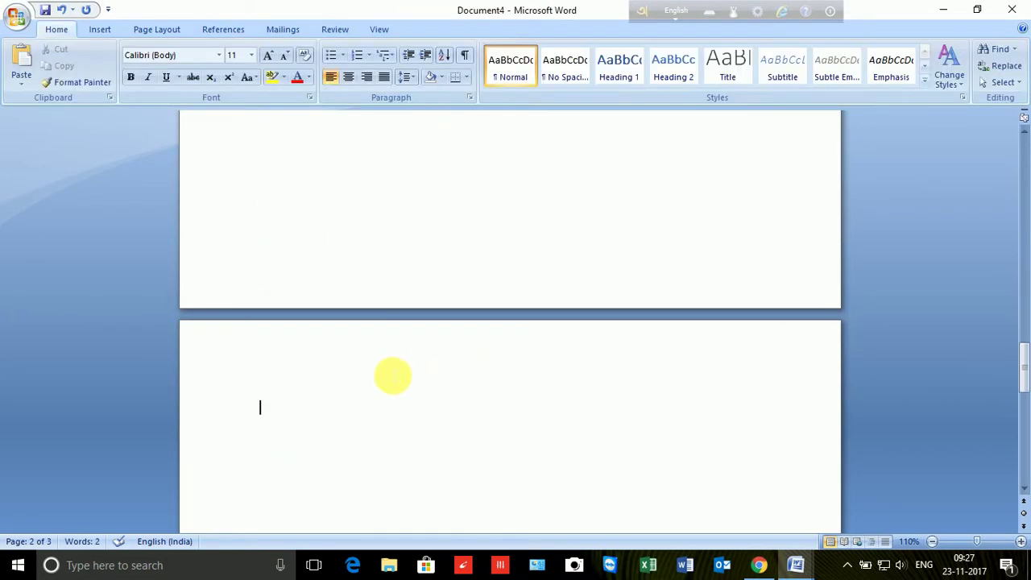
# Insert cc.jpeg from the Downloads images subfolder onto page 3 and resize it to 12.11 × 9.08 cm
pyautogui.click(100, 30)
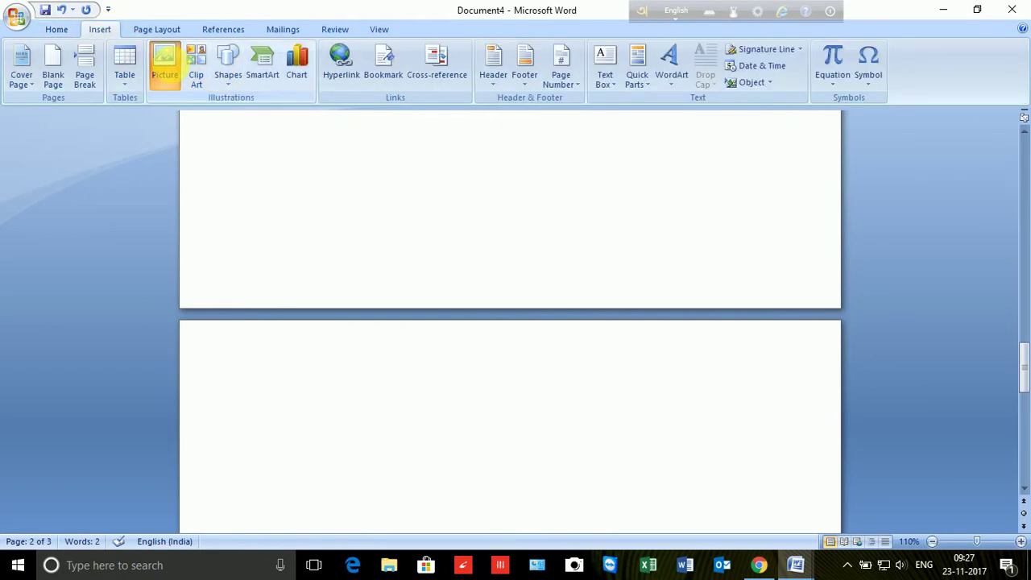
pyautogui.click(165, 64)
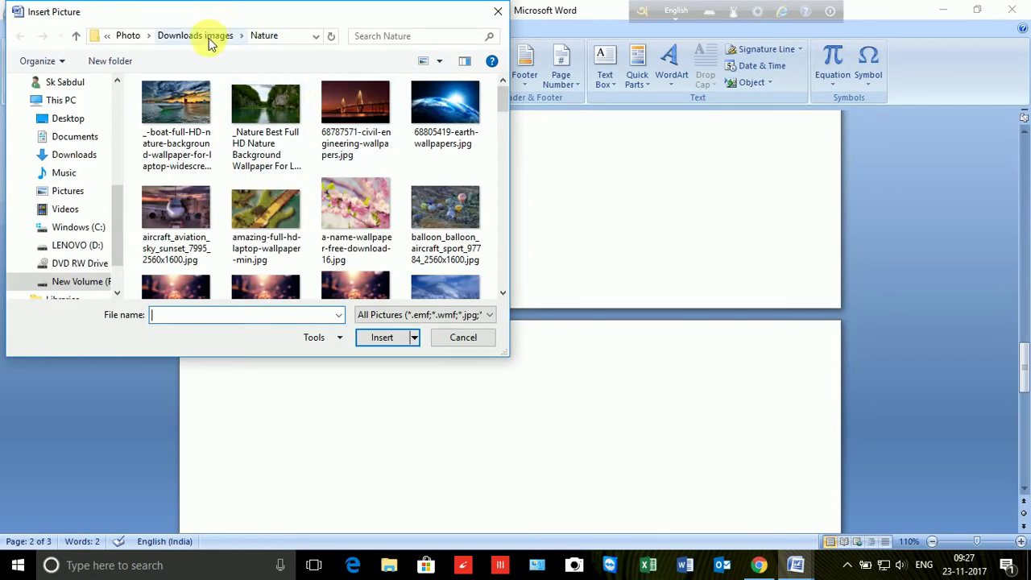
pyautogui.click(208, 38)
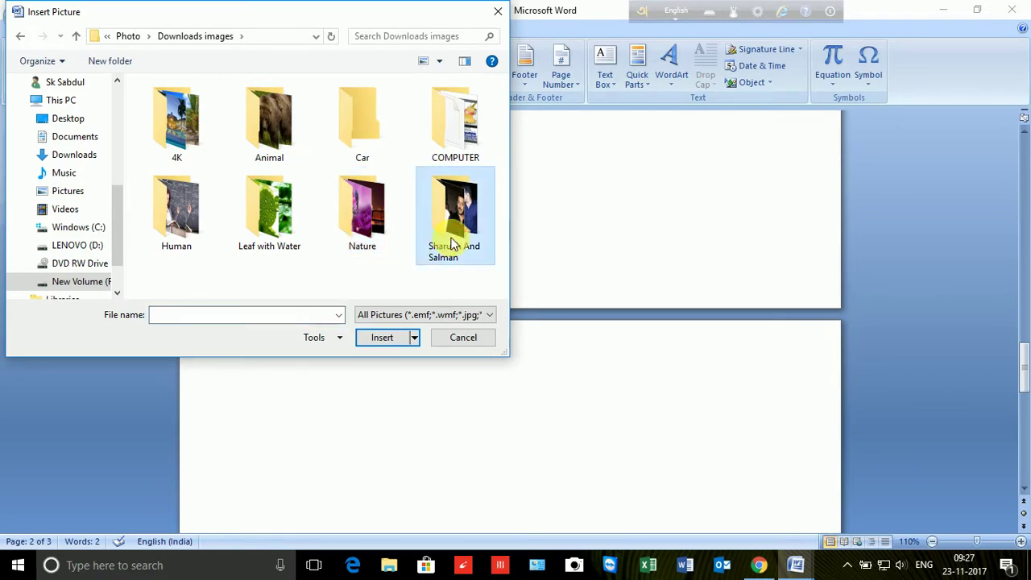
pyautogui.doubleClick(453, 244)
pyautogui.click(186, 133)
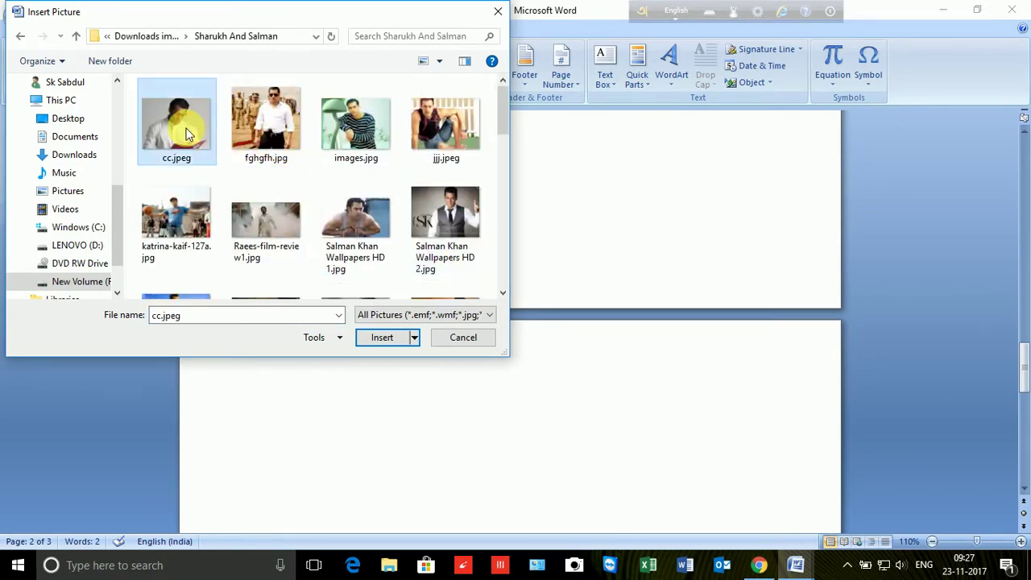
pyautogui.doubleClick(186, 133)
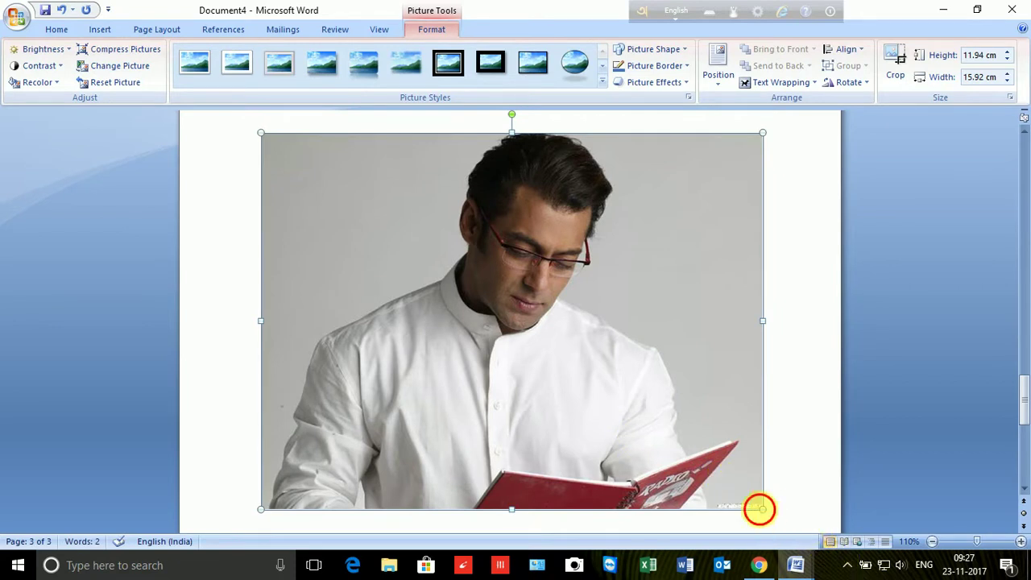
pyautogui.moveTo(765, 512); pyautogui.dragTo(636, 427)
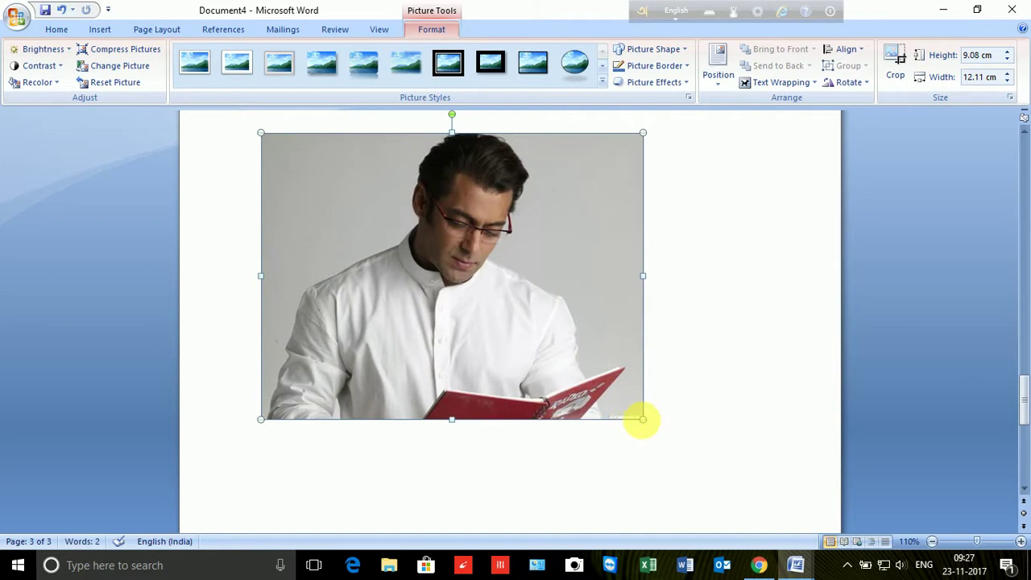
# Review the airplane and reading-man photos, then scroll past the end of page 3
pyautogui.scroll(4, 681, 382)
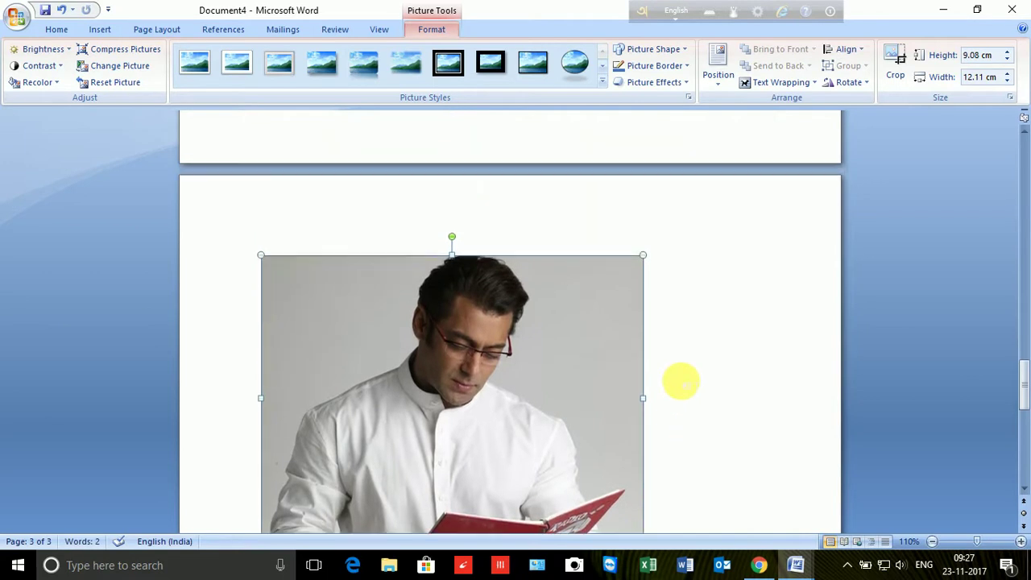
pyautogui.scroll(-8, 680, 382)
pyautogui.scroll(-2, 680, 382)
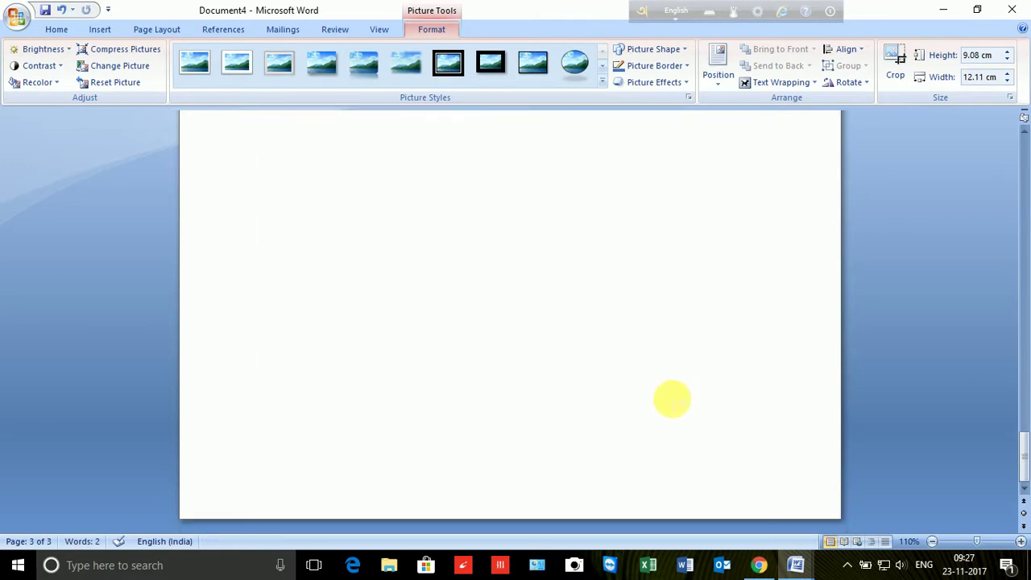
pyautogui.scroll(4, 529, 420)
pyautogui.scroll(3, 530, 420)
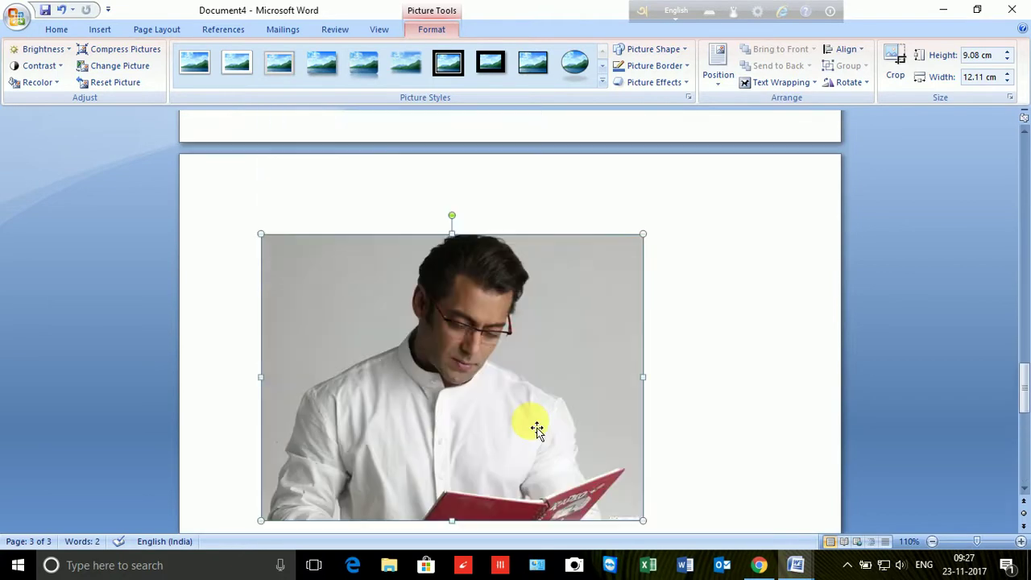
pyautogui.scroll(3, 529, 420)
pyautogui.scroll(2, 530, 420)
pyautogui.scroll(2, 529, 420)
pyautogui.scroll(2, 530, 419)
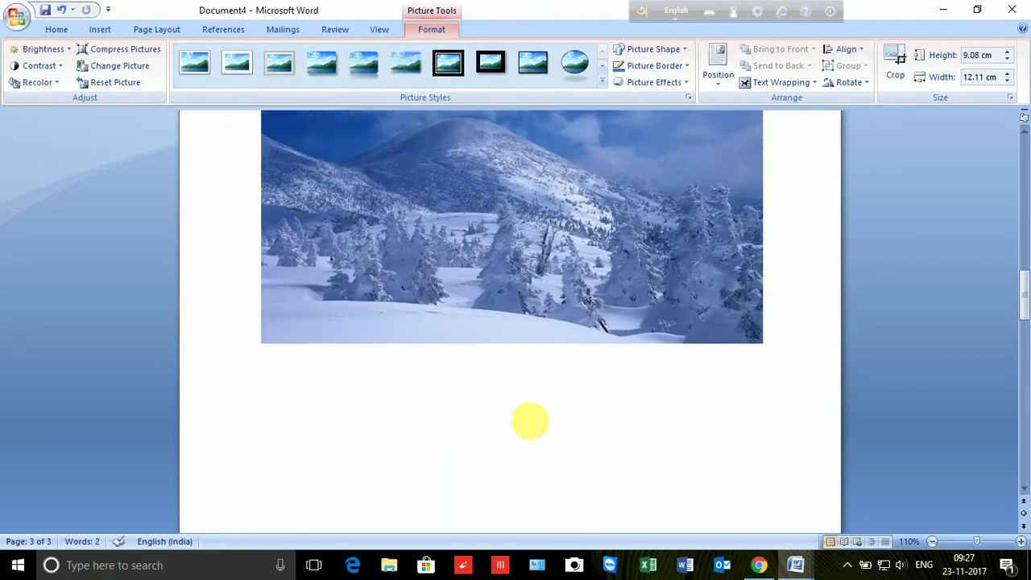
pyautogui.scroll(3, 530, 420)
pyautogui.scroll(3, 530, 419)
pyautogui.scroll(3, 529, 419)
pyautogui.scroll(2, 530, 419)
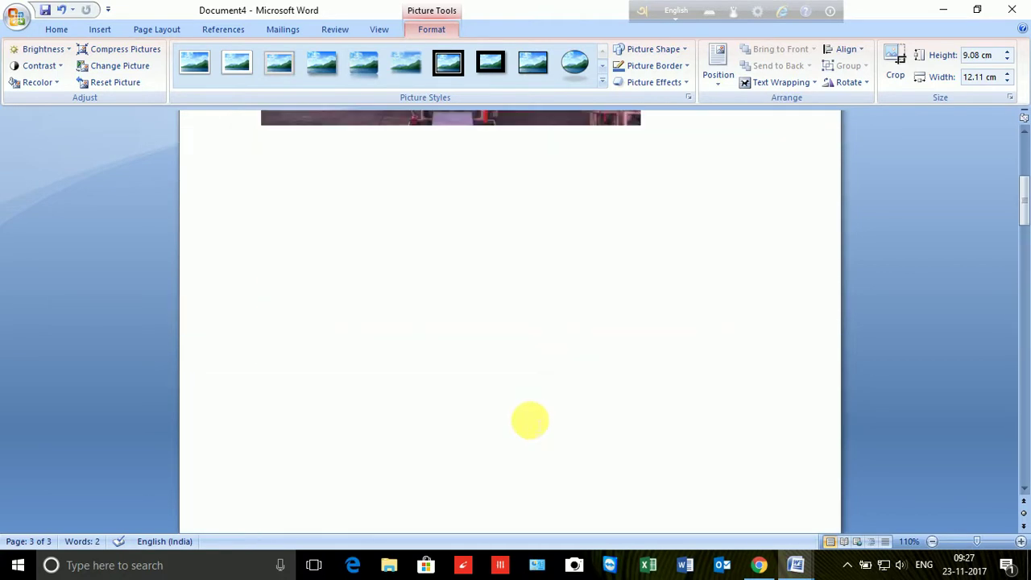
pyautogui.scroll(3, 530, 419)
pyautogui.scroll(1, 530, 419)
pyautogui.scroll(-3, 529, 420)
pyautogui.scroll(-3, 529, 421)
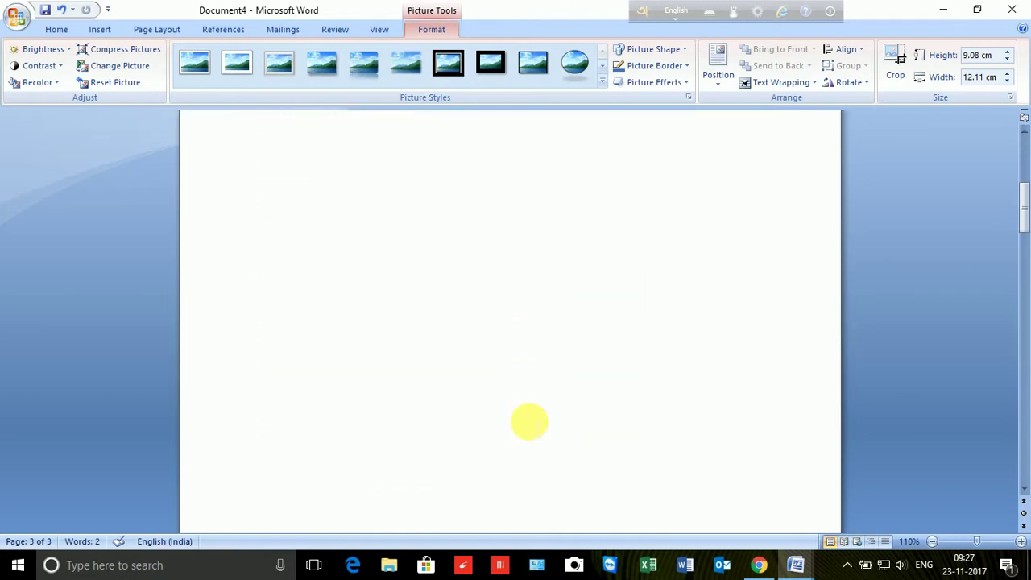
pyautogui.scroll(-2, 529, 421)
pyautogui.scroll(3, 529, 422)
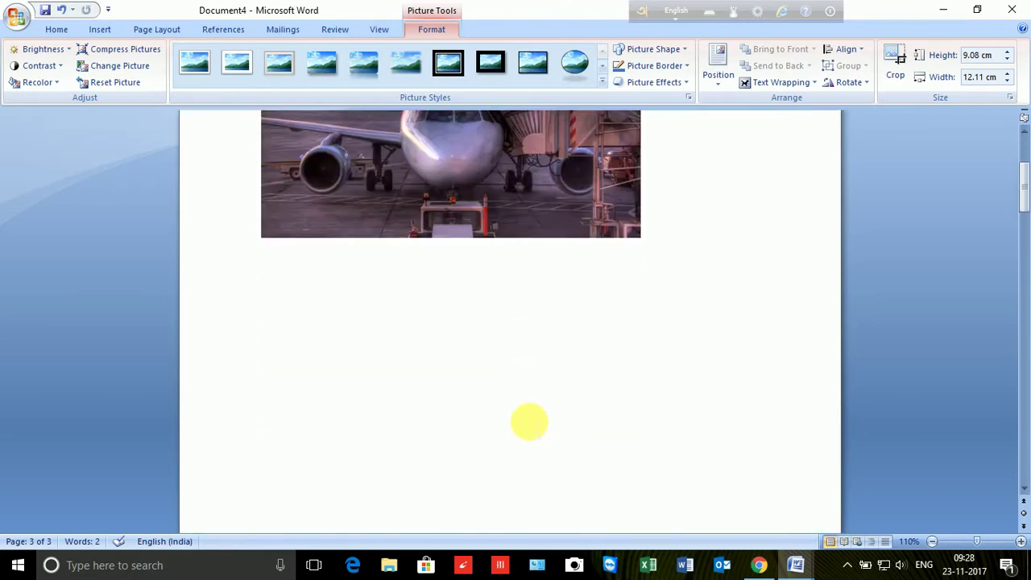
pyautogui.scroll(3, 529, 422)
pyautogui.scroll(2, 529, 422)
pyautogui.click(574, 353)
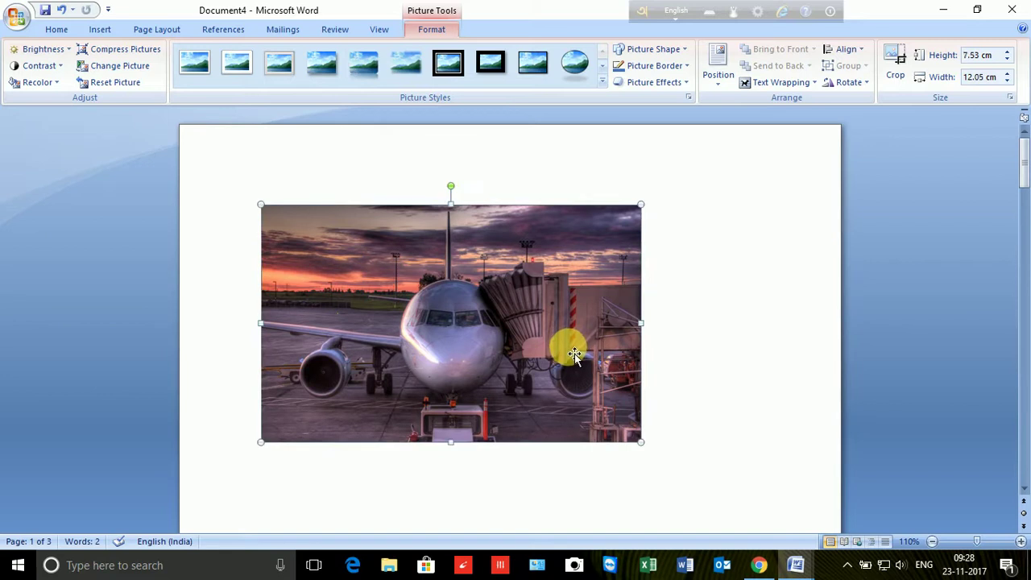
pyautogui.scroll(-5, 582, 416)
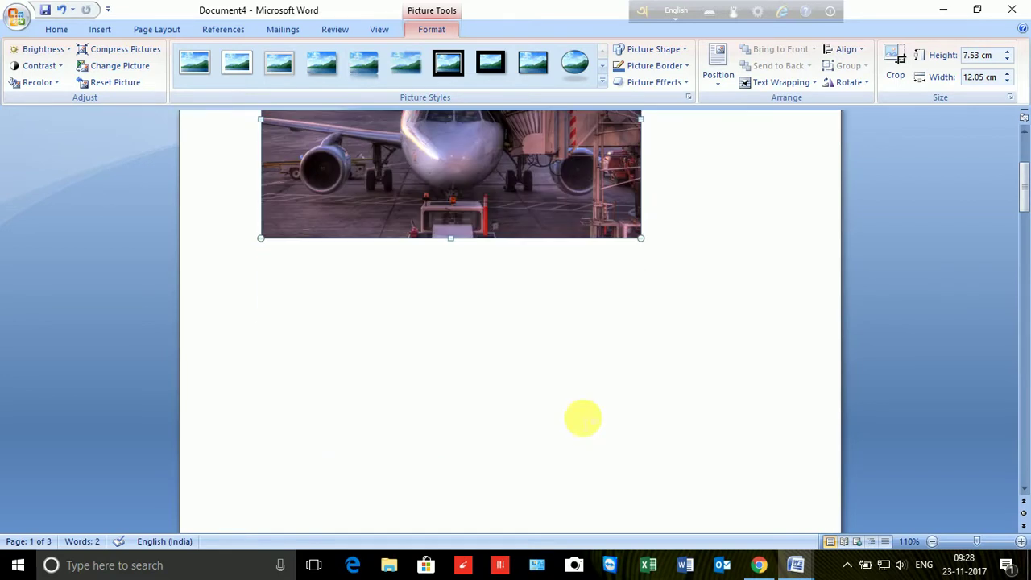
pyautogui.scroll(-5, 582, 416)
pyautogui.scroll(-5, 582, 416)
pyautogui.scroll(-5, 593, 428)
pyautogui.scroll(-5, 592, 428)
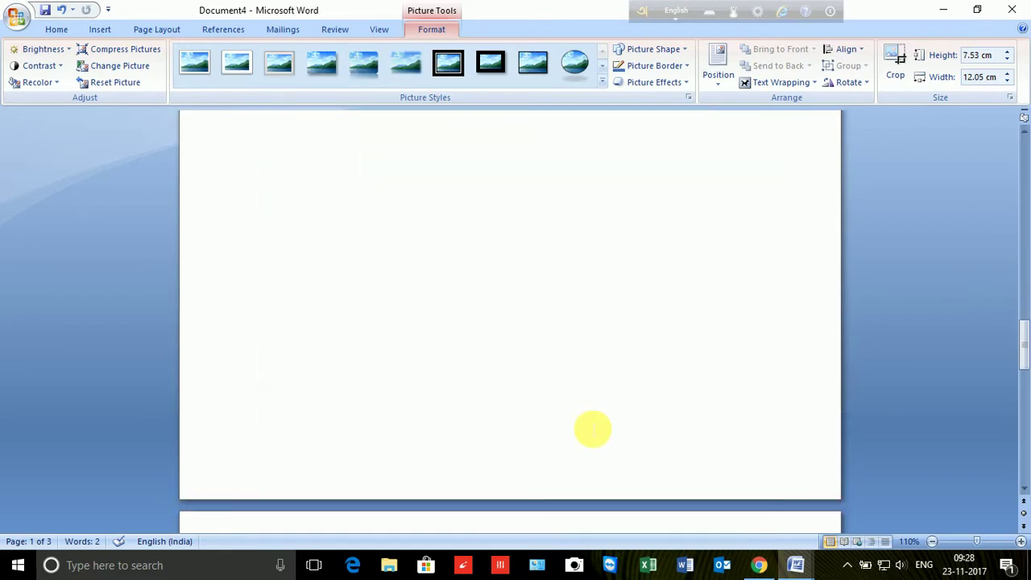
pyautogui.scroll(-3, 592, 429)
pyautogui.scroll(-5, 593, 429)
pyautogui.scroll(-3, 584, 424)
pyautogui.click(580, 418)
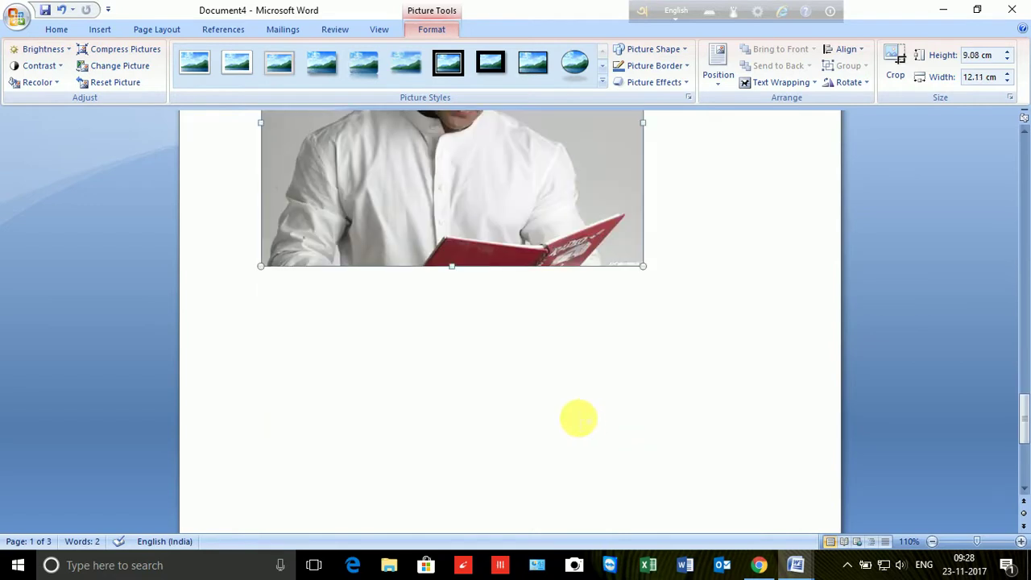
pyautogui.click(652, 266)
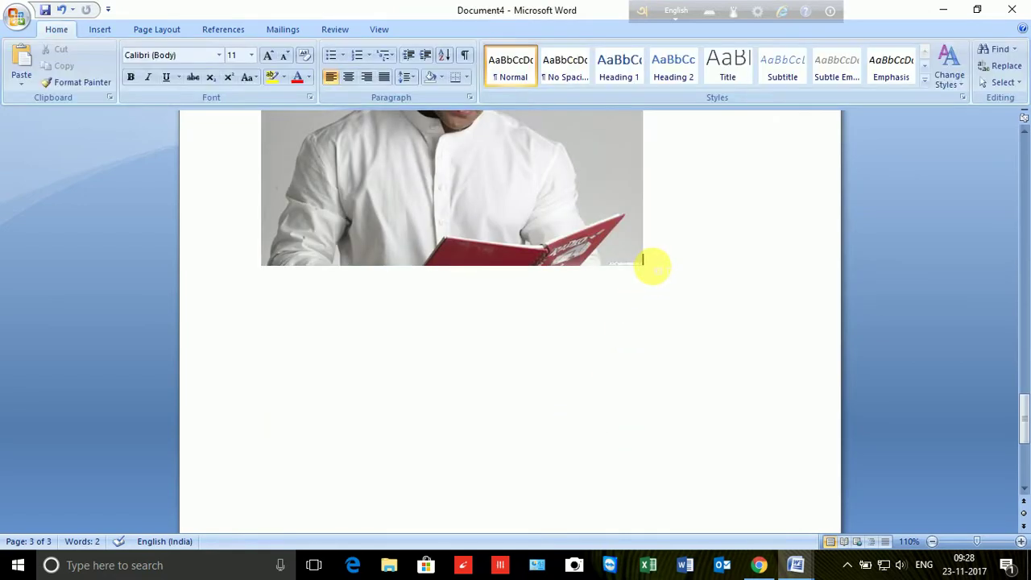
pyautogui.scroll(-8, 652, 266)
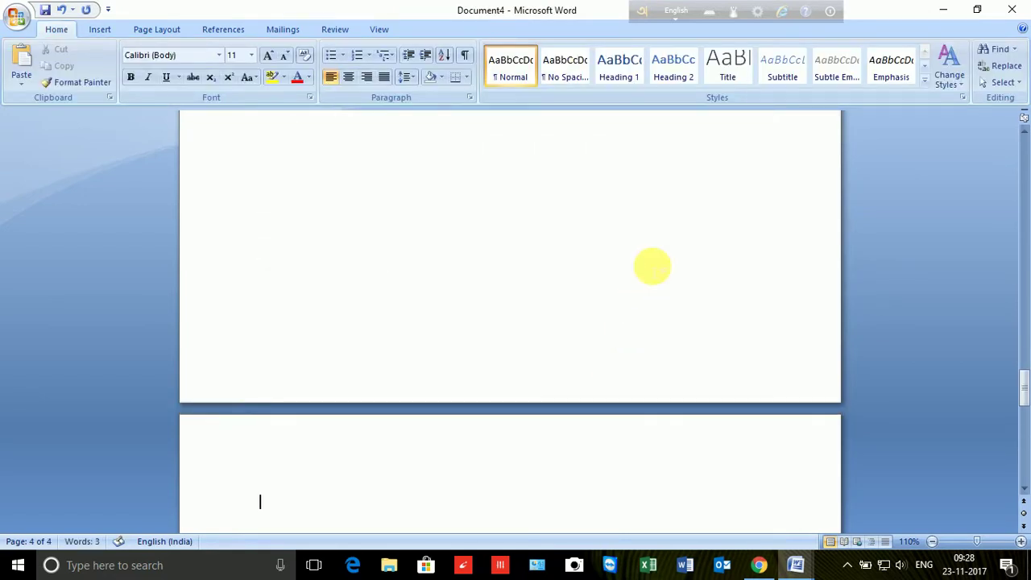
pyautogui.scroll(-6, 669, 277)
pyautogui.scroll(-6, 661, 322)
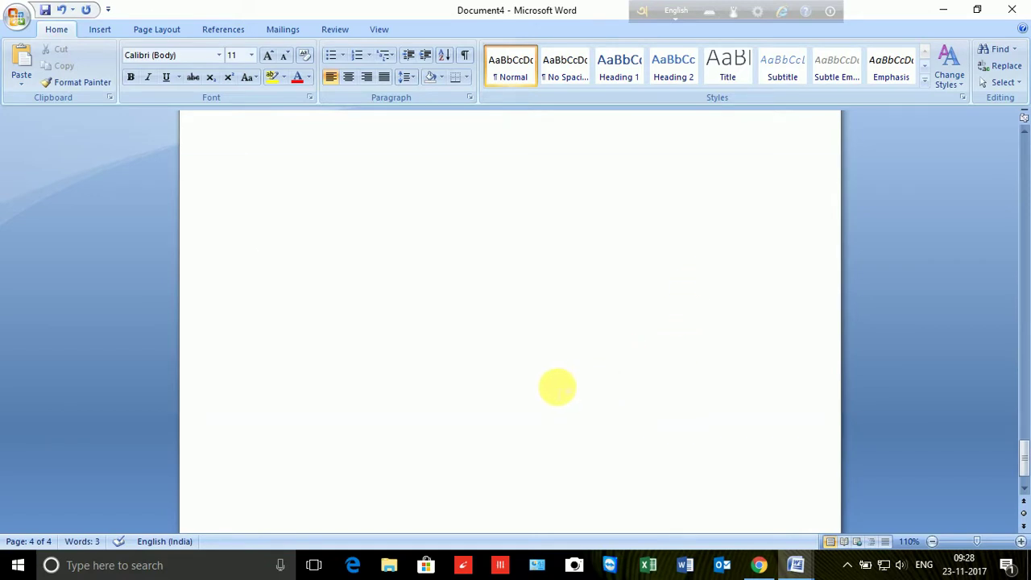
pyautogui.scroll(-6, 553, 401)
# Remove the airplane photo from page 1 and paste it at the top of page 4
pyautogui.moveTo(1023, 457); pyautogui.dragTo(998, 131)
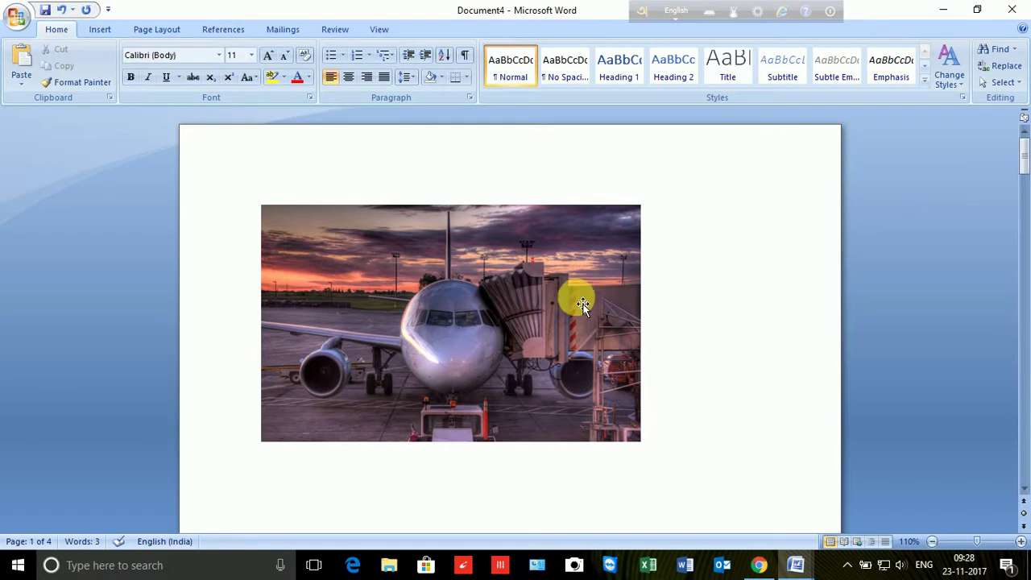
pyautogui.click(580, 301)
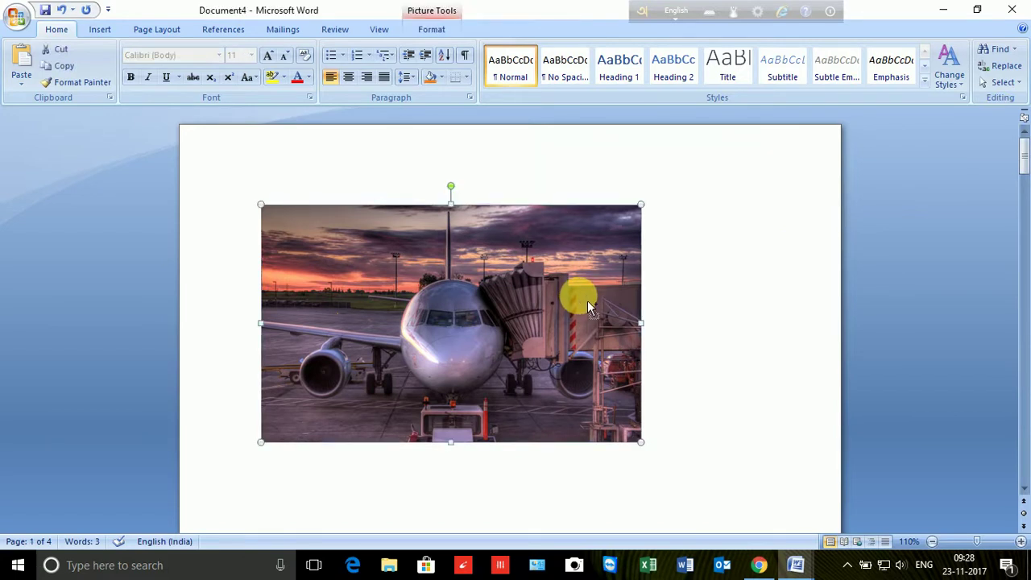
pyautogui.press('Delete')
pyautogui.moveTo(1021, 156); pyautogui.dragTo(1019, 492)
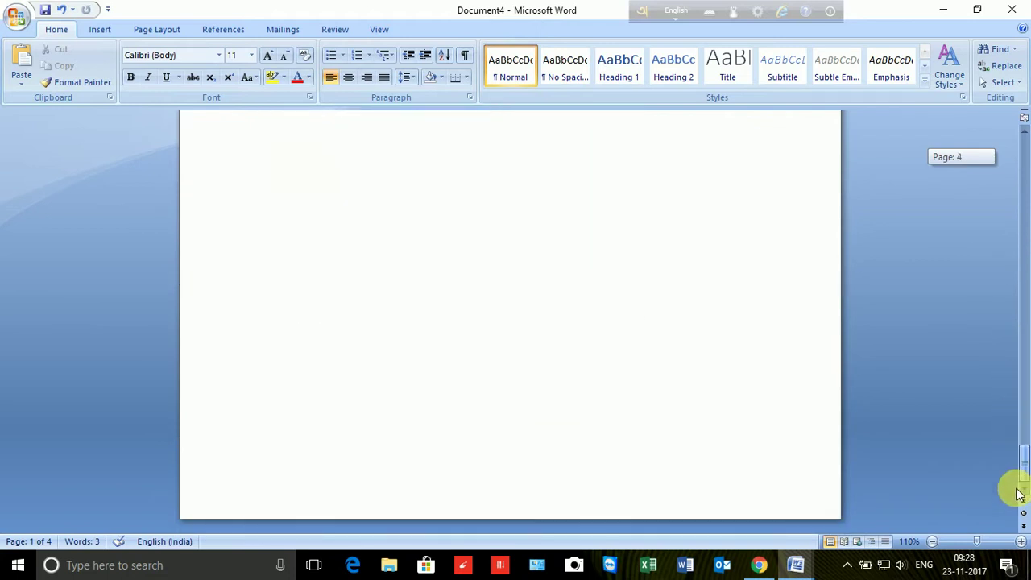
pyautogui.click(285, 233)
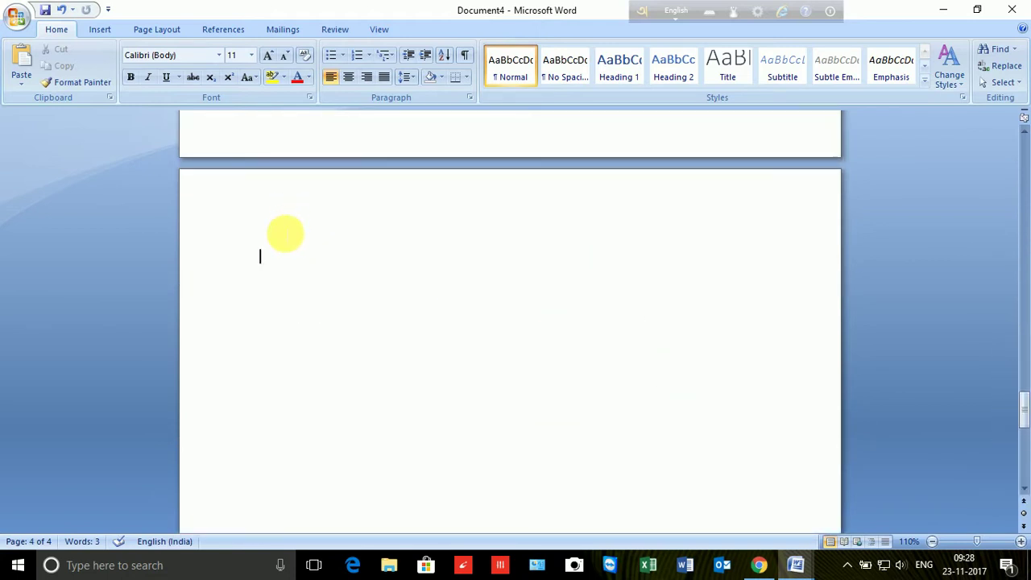
pyautogui.hotkey('ctrl', 'v')
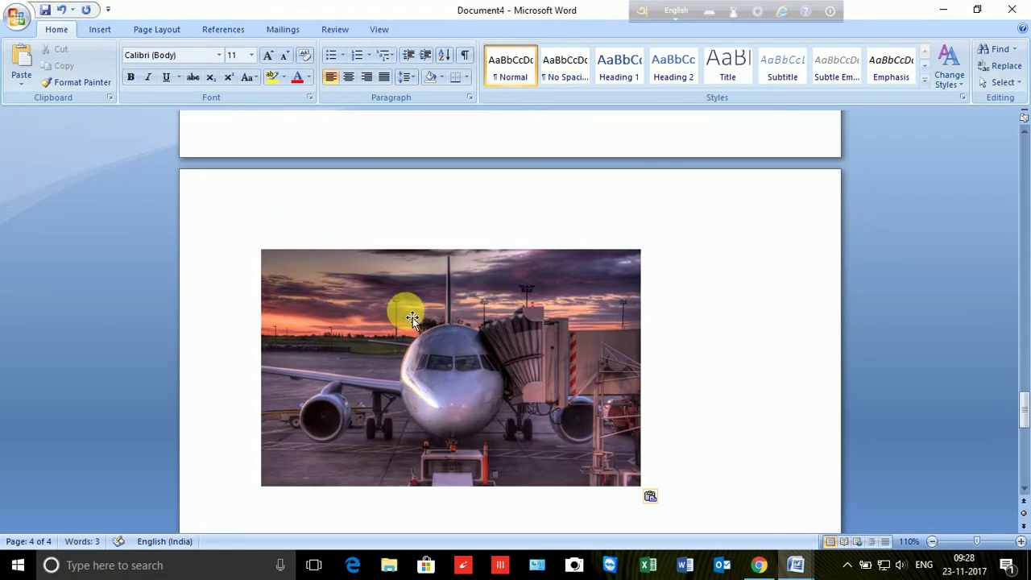
pyautogui.moveTo(1021, 412)
pyautogui.mouseDown()
pyautogui.moveTo(1018, 151)
pyautogui.moveTo(1017, 167)
pyautogui.mouseUp()
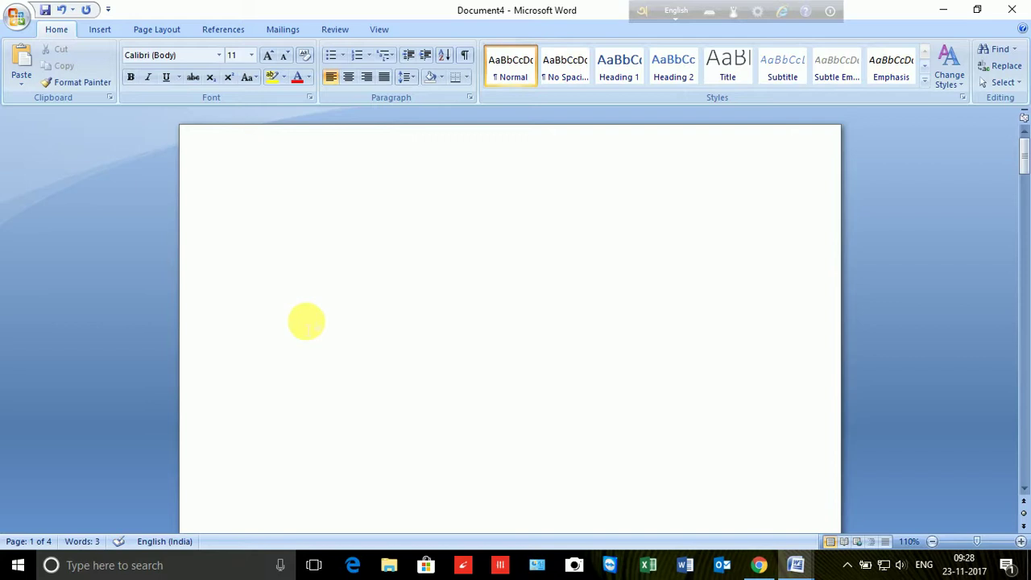
# Put the cursor on the empty line below the snowy mountain photo and show the References tab
pyautogui.scroll(-3, 306, 322)
pyautogui.scroll(-1, 310, 326)
pyautogui.scroll(-6, 313, 331)
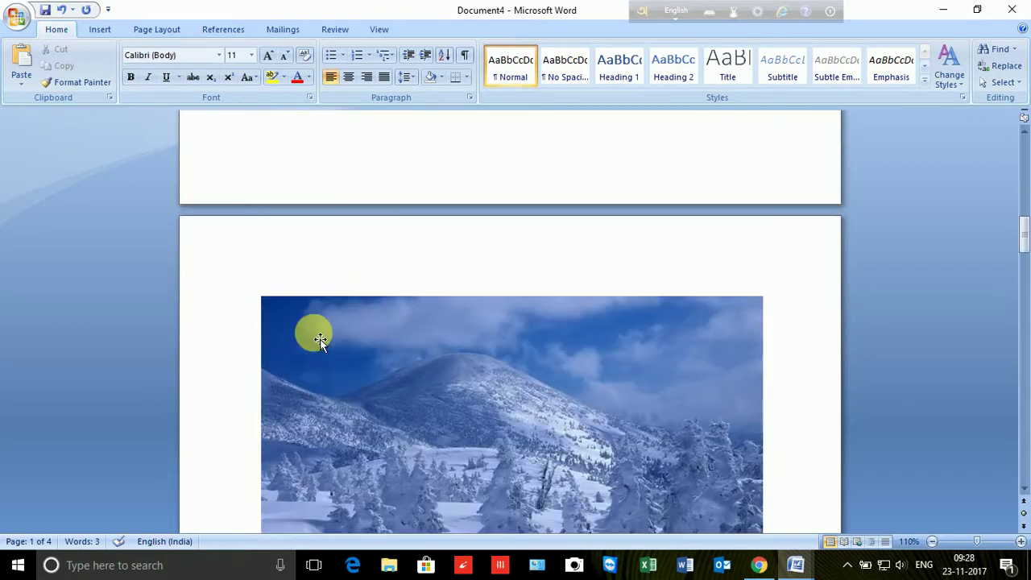
pyautogui.scroll(-3, 314, 333)
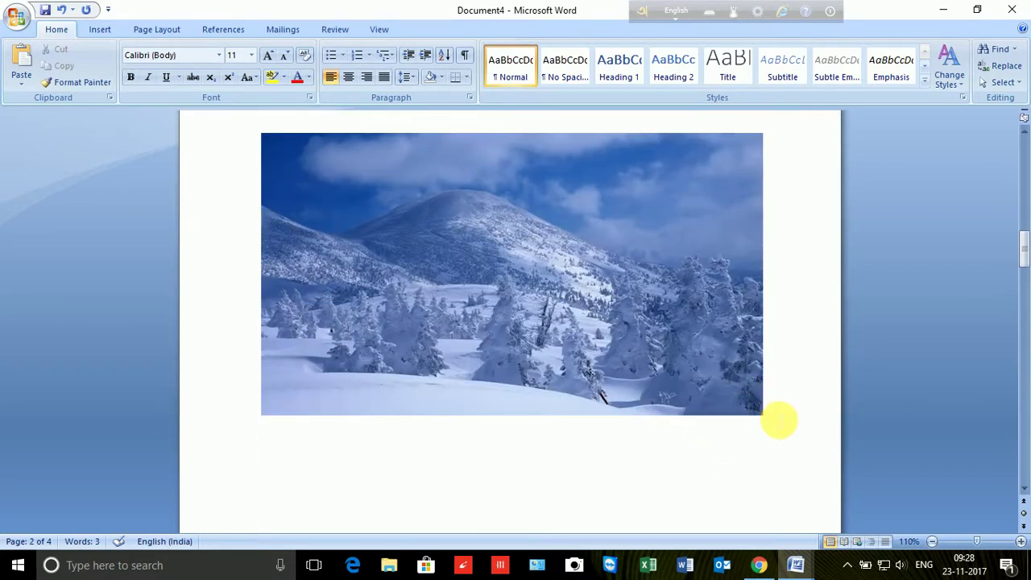
pyautogui.click(775, 420)
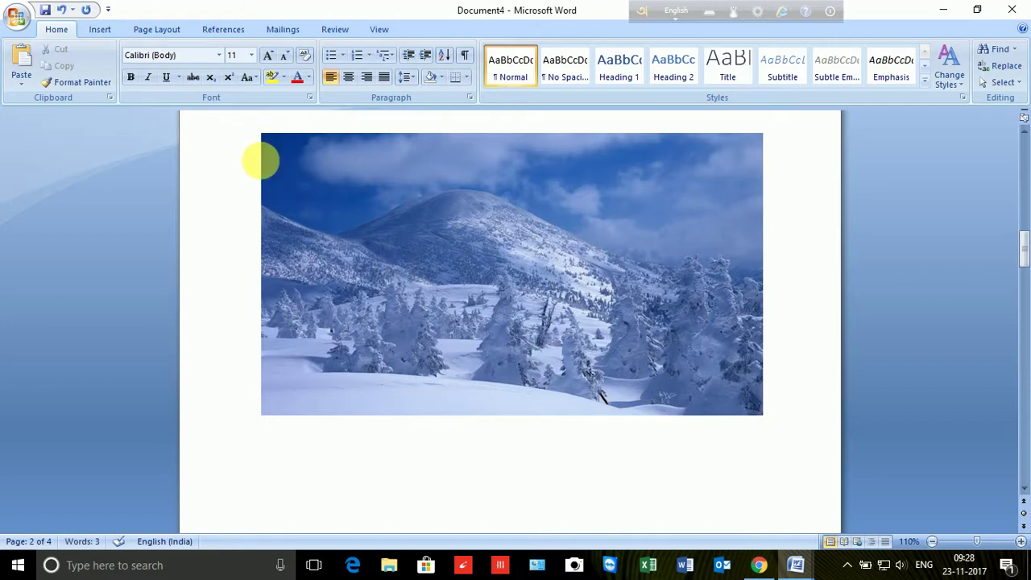
pyautogui.click(223, 29)
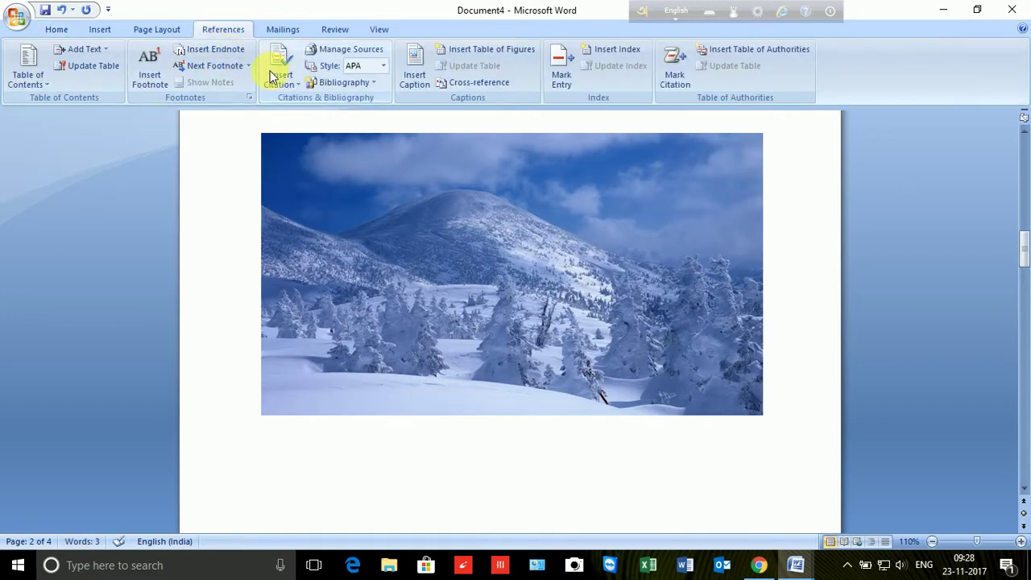
# Caption the snowy mountain picture as Figure 1
pyautogui.click(415, 66)
pyautogui.click(530, 338)
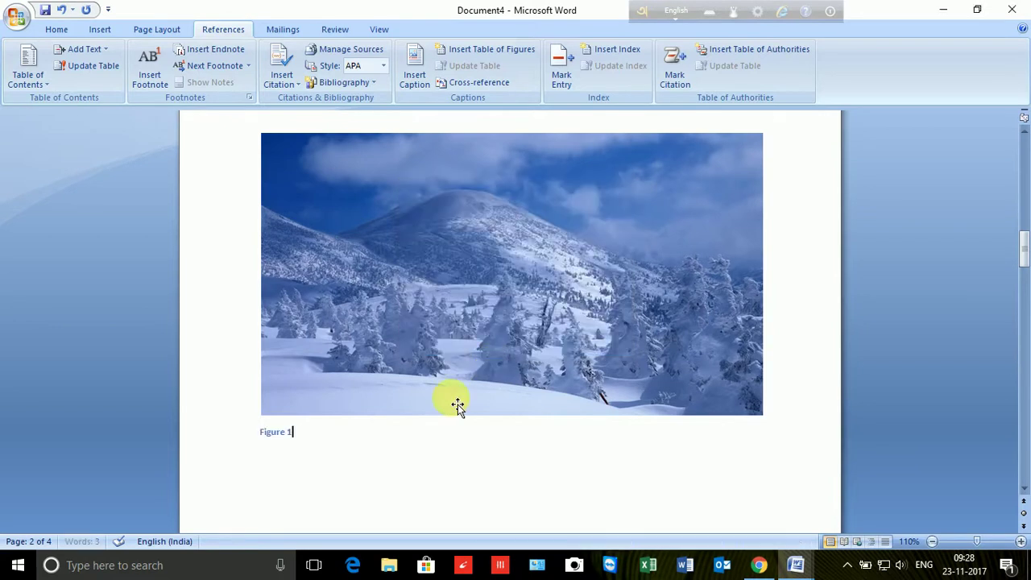
pyautogui.scroll(-3, 405, 425)
pyautogui.scroll(-5, 404, 428)
pyautogui.scroll(-4, 404, 427)
pyautogui.scroll(-4, 417, 422)
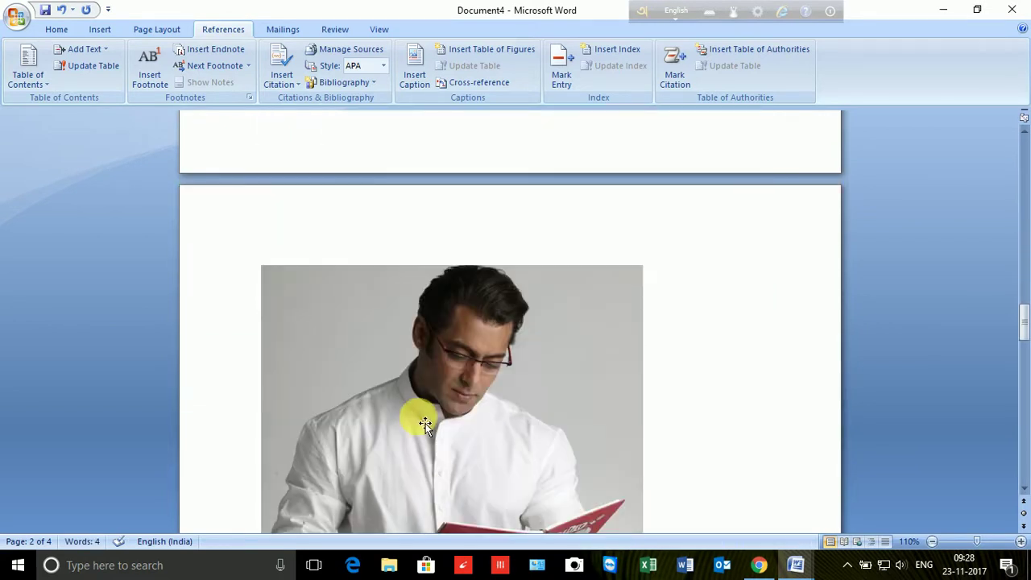
pyautogui.scroll(-3, 418, 421)
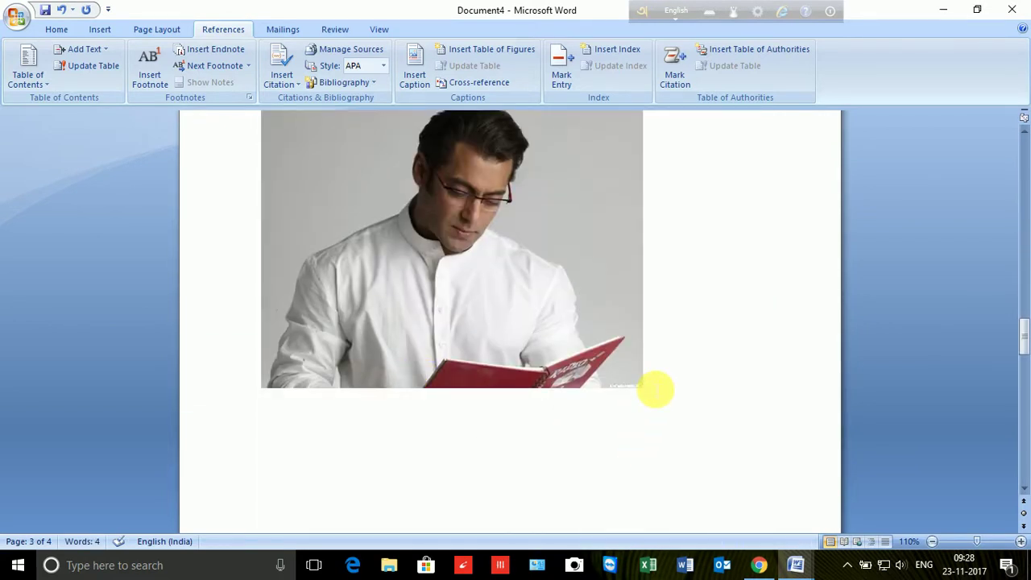
# Caption the reading man picture as Figure 2
pyautogui.click(655, 389)
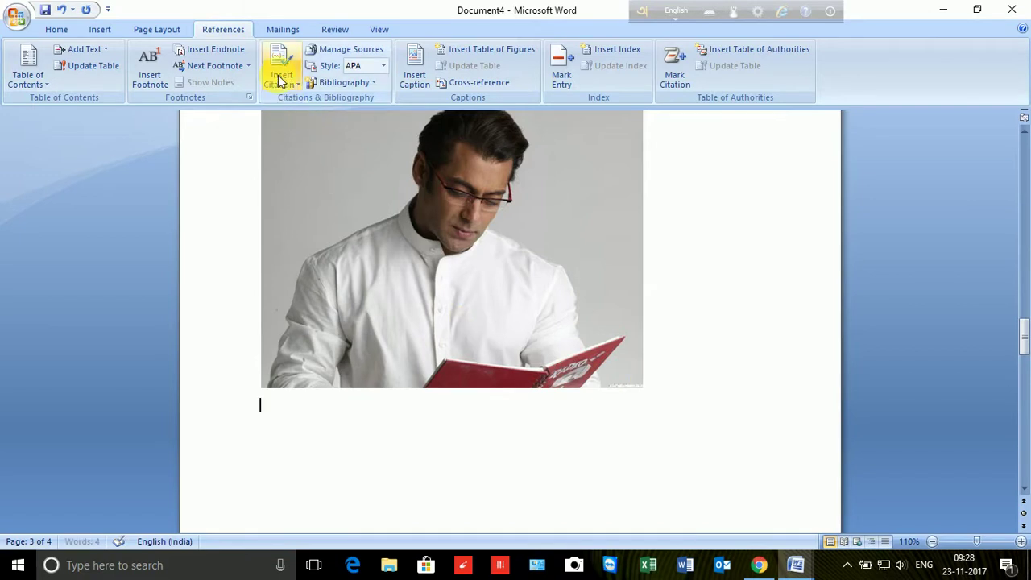
pyautogui.click(414, 71)
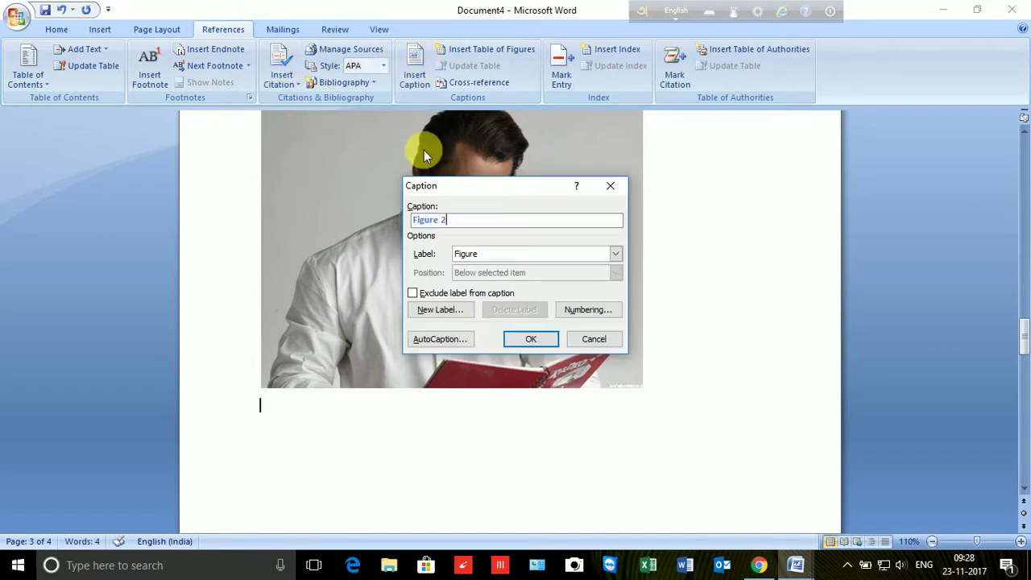
pyautogui.click(528, 341)
pyautogui.scroll(-3, 424, 411)
pyautogui.scroll(-3, 425, 410)
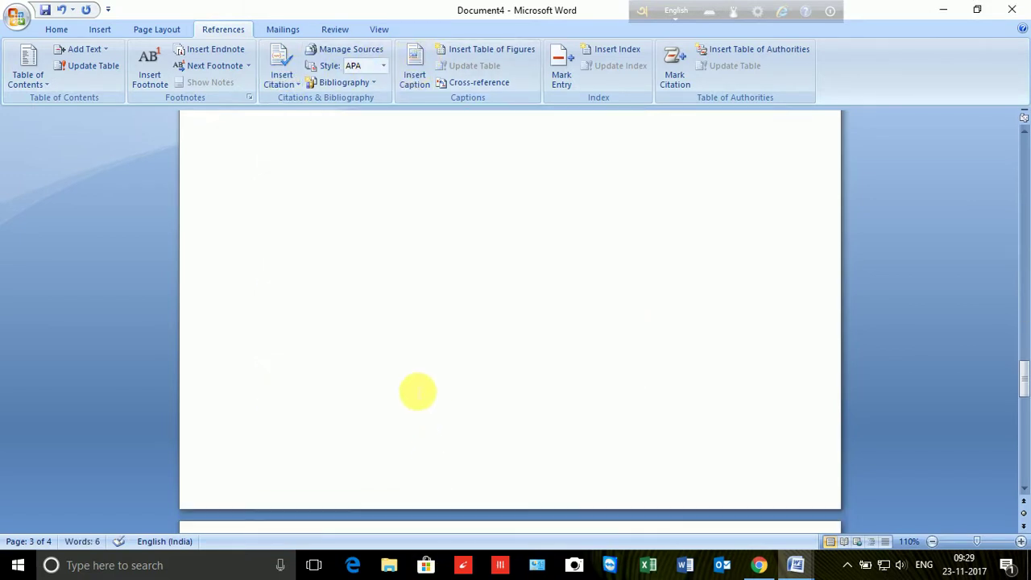
pyautogui.scroll(-5, 416, 391)
pyautogui.scroll(-3, 410, 379)
pyautogui.scroll(-3, 417, 381)
# Caption the airplane picture as Figure 3
pyautogui.click(651, 348)
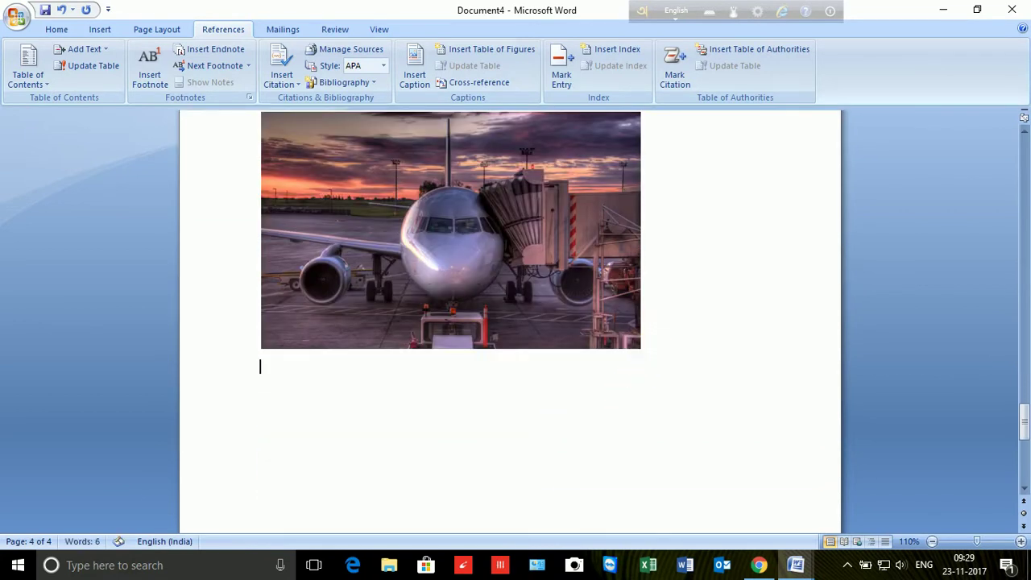
pyautogui.click(414, 64)
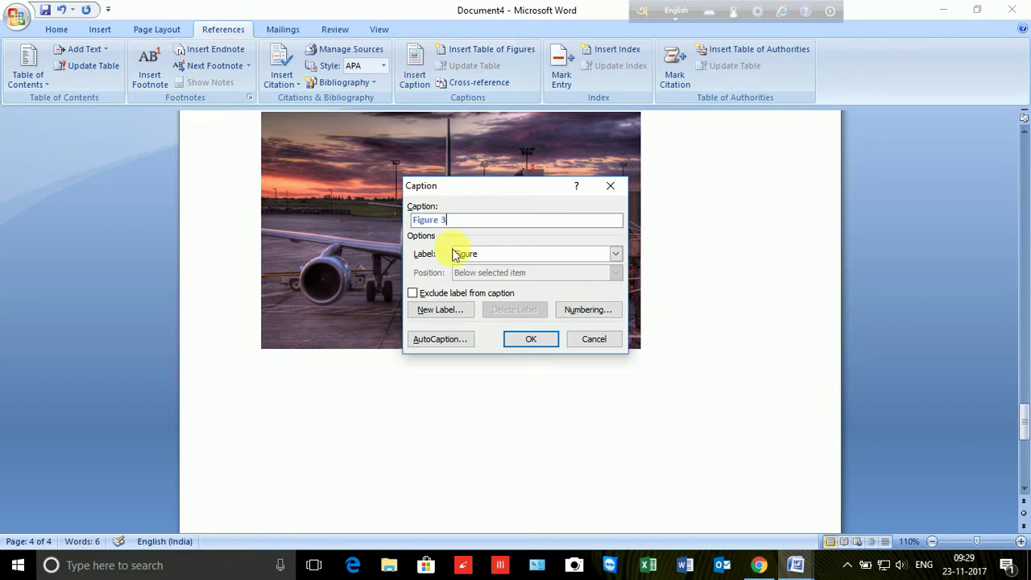
pyautogui.click(532, 339)
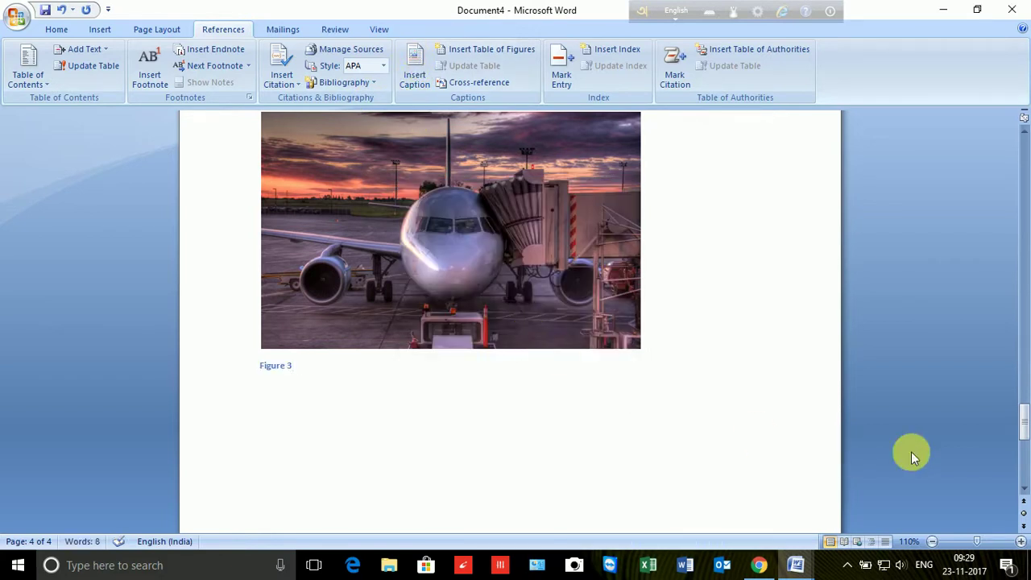
pyautogui.moveTo(1024, 423); pyautogui.dragTo(1023, 137)
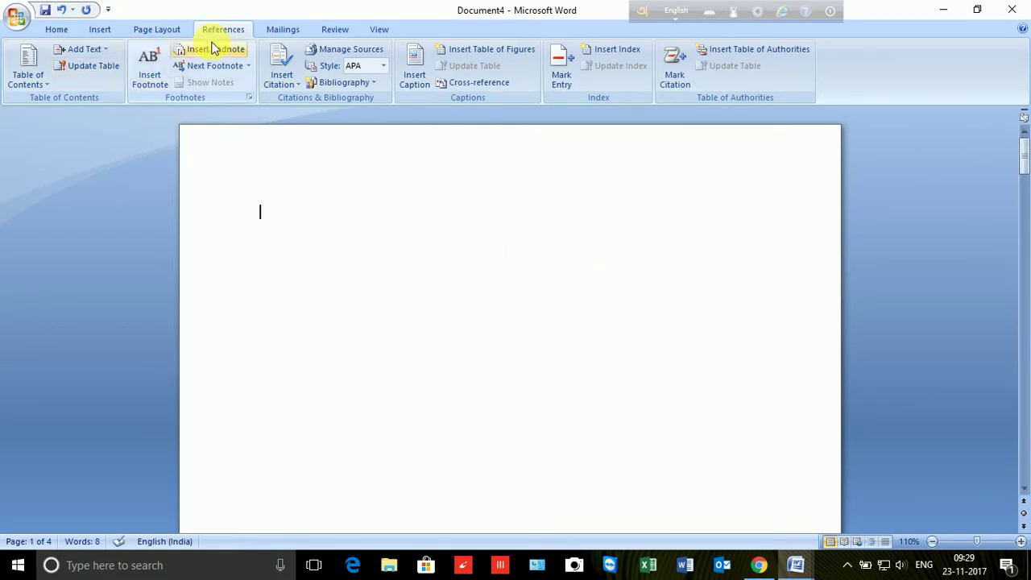
# Insert a table of figures using the Simple format
pyautogui.click(469, 48)
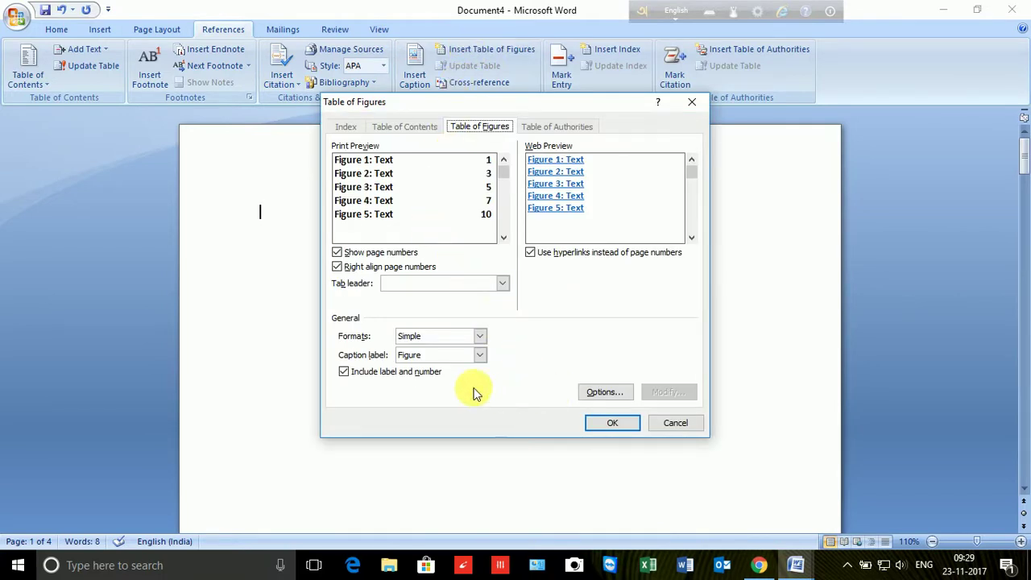
pyautogui.click(479, 336)
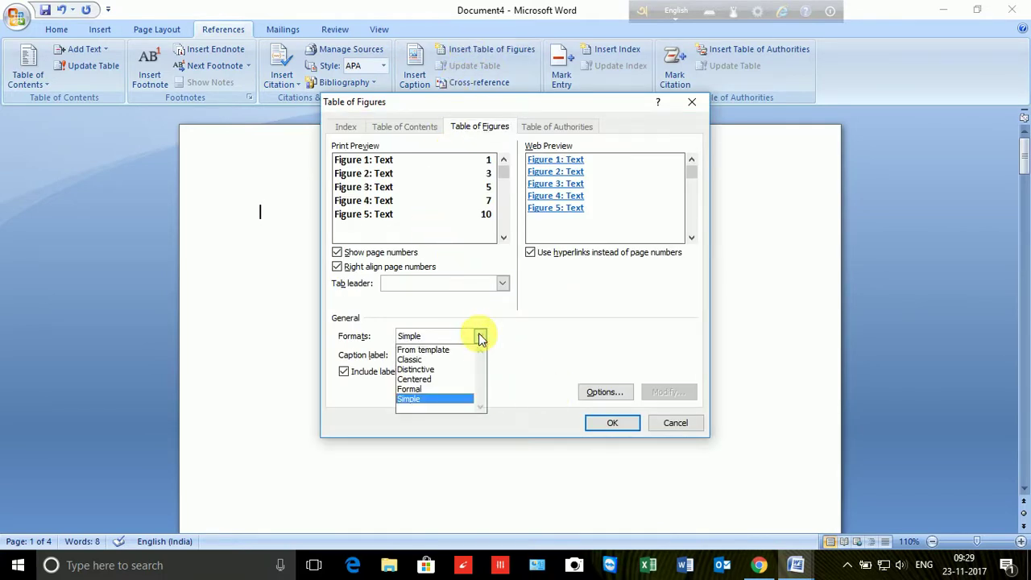
pyautogui.click(437, 398)
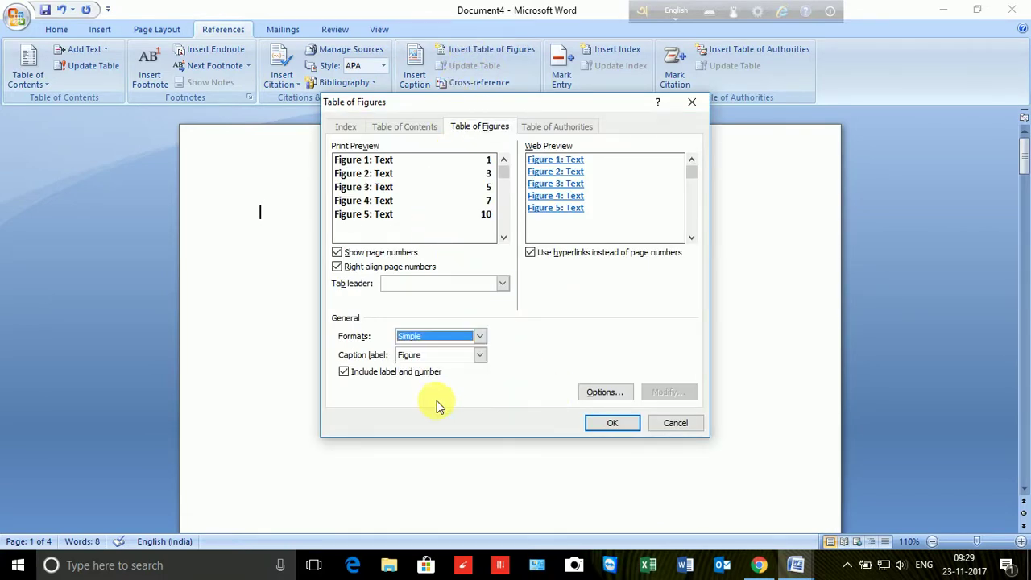
pyautogui.click(599, 424)
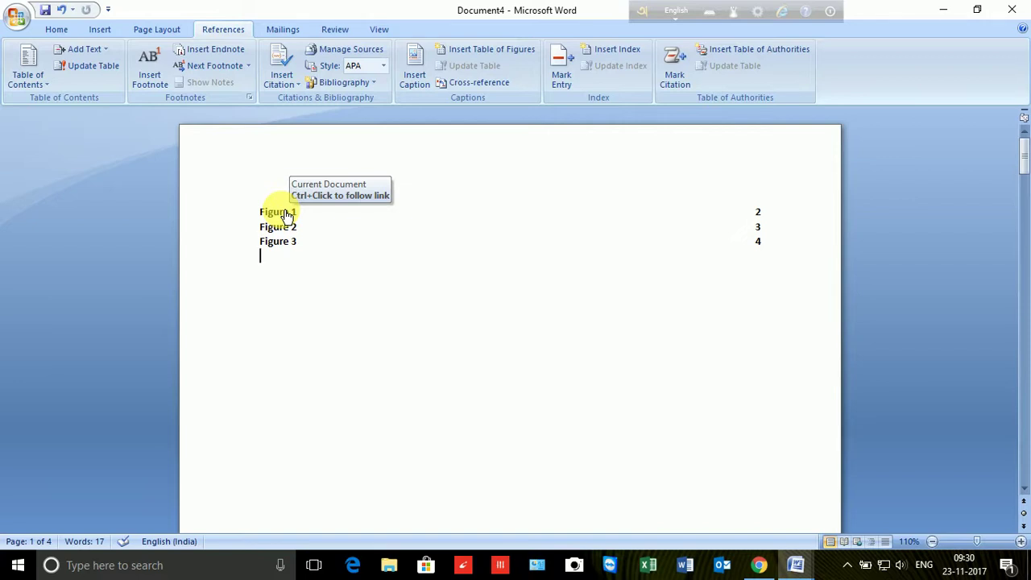
pyautogui.keyDown('ctrl'); pyautogui.click(287, 215); pyautogui.keyUp('ctrl')
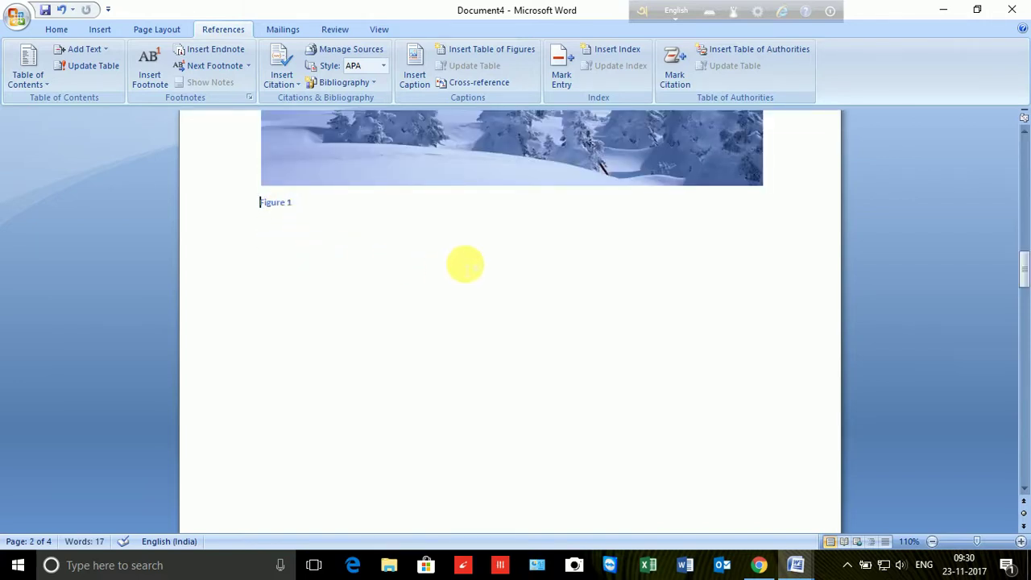
pyautogui.moveTo(1021, 280); pyautogui.dragTo(1021, 156)
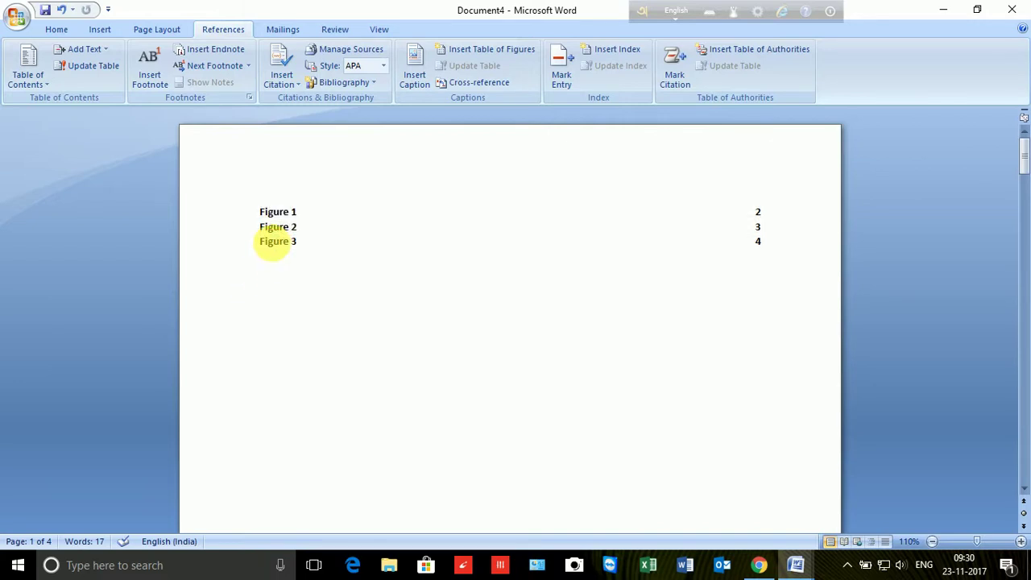
pyautogui.keyDown('ctrl'); pyautogui.click(276, 244); pyautogui.keyUp('ctrl')
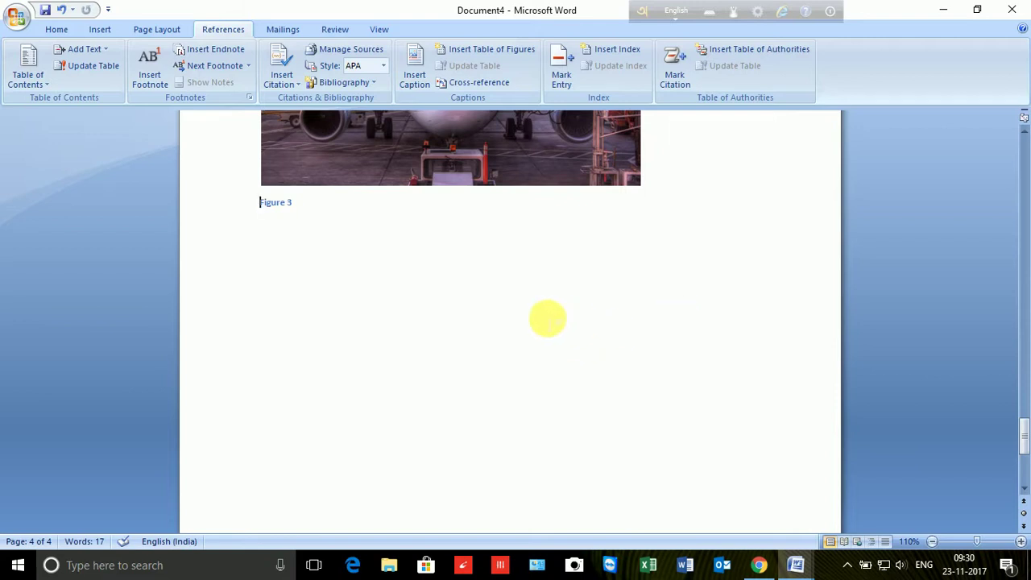
pyautogui.scroll(1, 548, 320)
pyautogui.scroll(4, 555, 325)
pyautogui.scroll(-5, 556, 324)
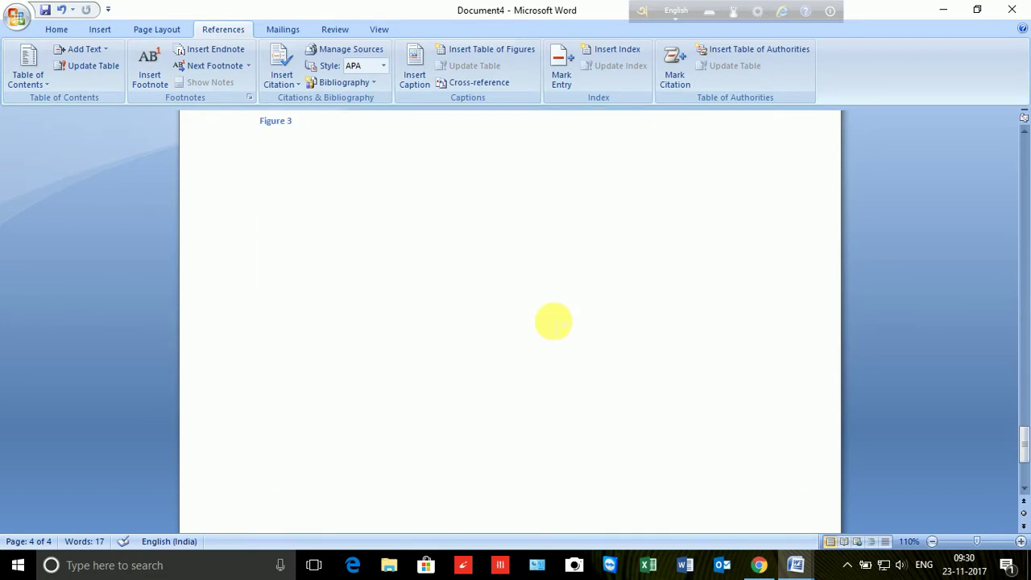
pyautogui.scroll(-2, 553, 322)
pyautogui.scroll(4, 552, 322)
pyautogui.scroll(2, 564, 330)
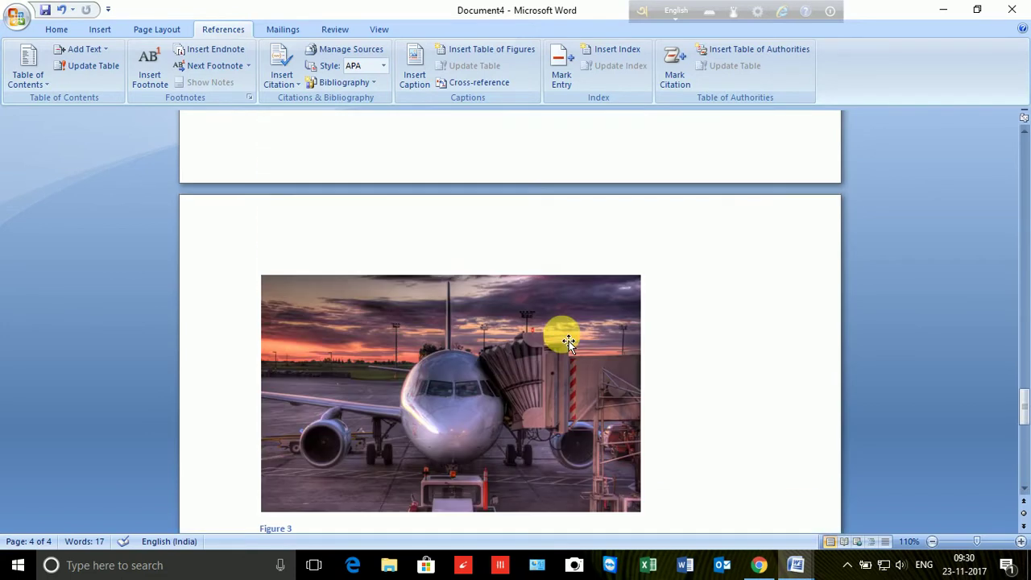
pyautogui.scroll(3, 567, 339)
pyautogui.scroll(3, 563, 335)
pyautogui.scroll(3, 563, 335)
pyautogui.scroll(3, 563, 335)
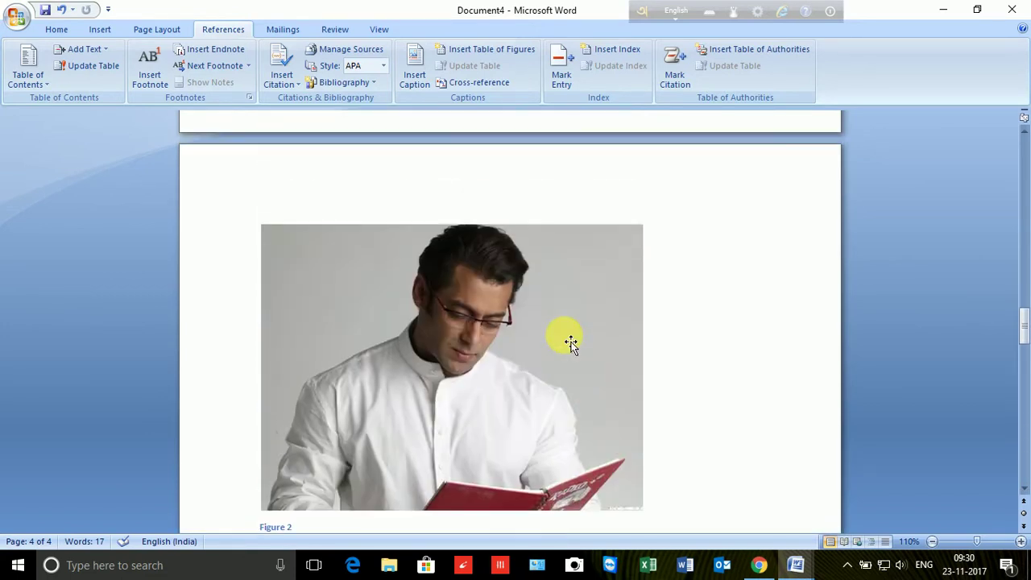
pyautogui.scroll(3, 564, 335)
pyautogui.scroll(3, 563, 335)
pyautogui.scroll(3, 563, 335)
pyautogui.scroll(3, 563, 335)
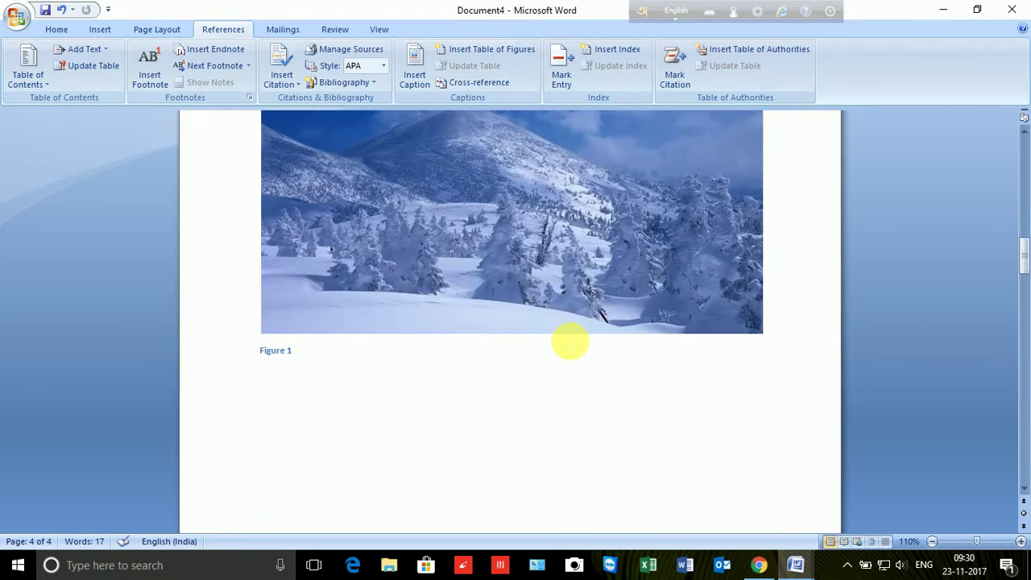
pyautogui.scroll(3, 563, 335)
pyautogui.scroll(3, 569, 340)
pyautogui.scroll(3, 568, 341)
pyautogui.scroll(3, 565, 338)
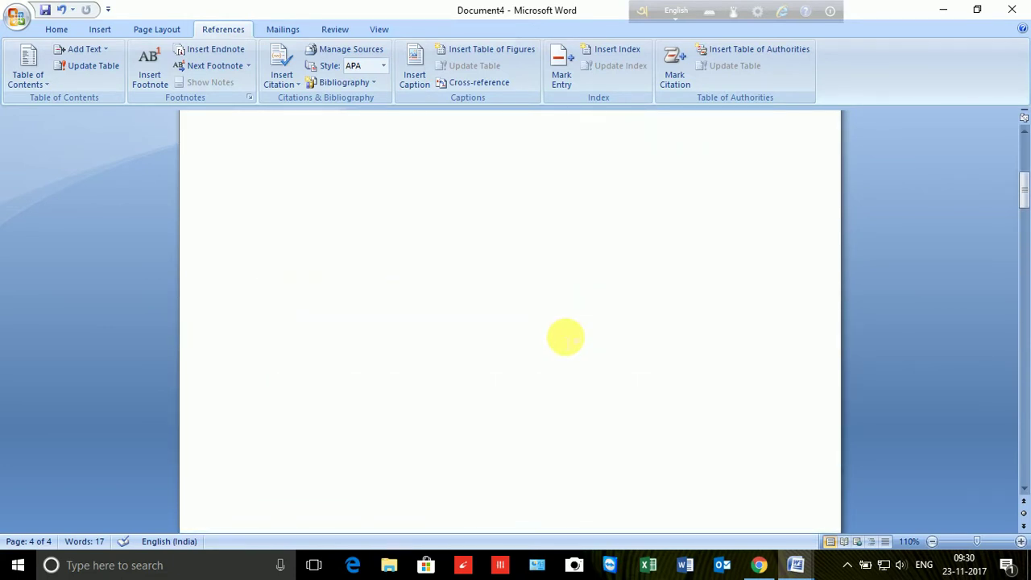
pyautogui.scroll(3, 565, 338)
pyautogui.scroll(3, 565, 338)
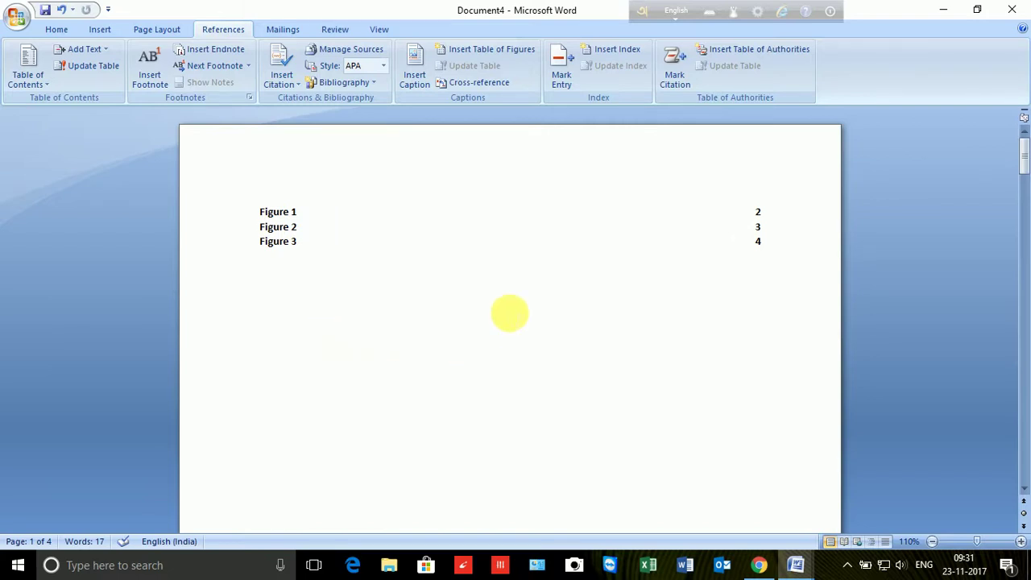
# Open a new blank document and type the first four names, one per line
pyautogui.hotkey('ctrl', 'n')
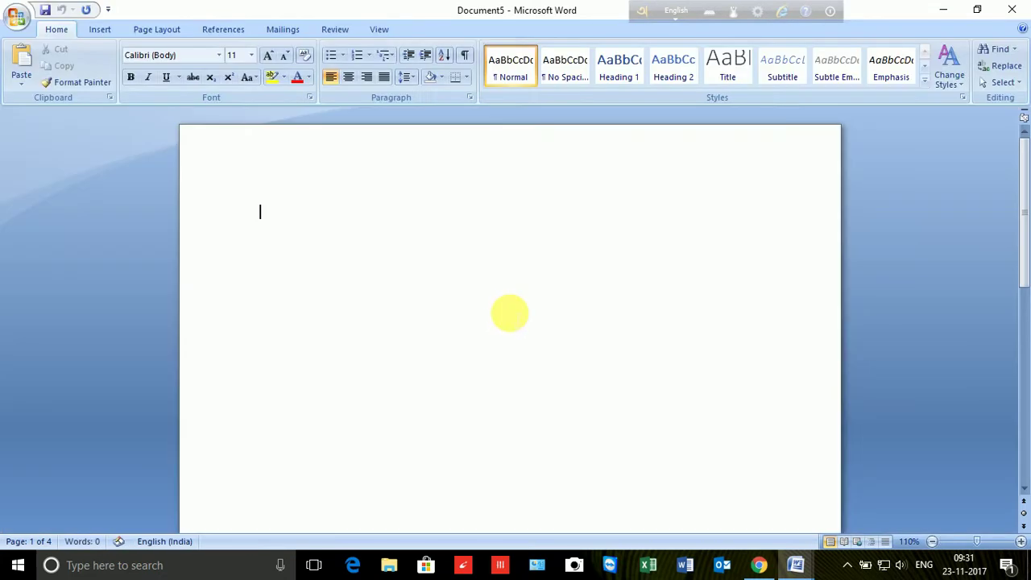
pyautogui.click(209, 29)
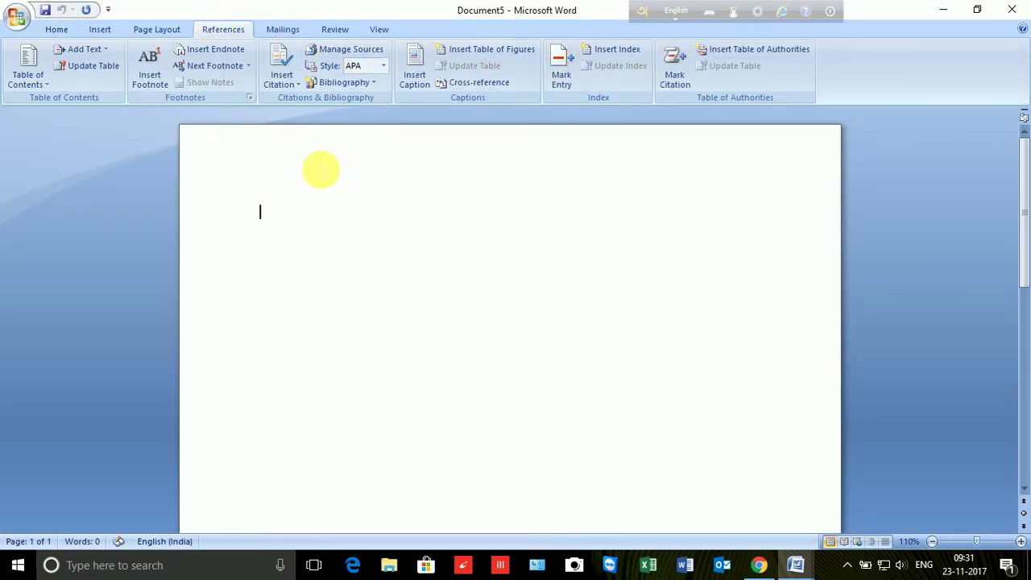
pyautogui.write('I')
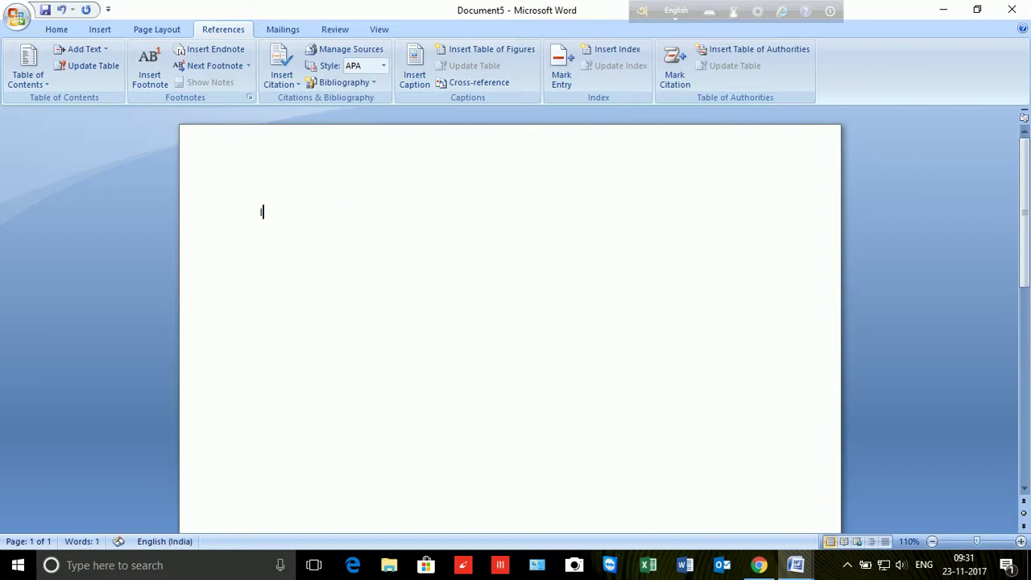
pyautogui.write('RSHAD')
pyautogui.press('Return')
pyautogui.write('FA')
pyautogui.write('IZAN')
pyautogui.press('Return')
pyautogui.write('SABDUL')
pyautogui.press('Return')
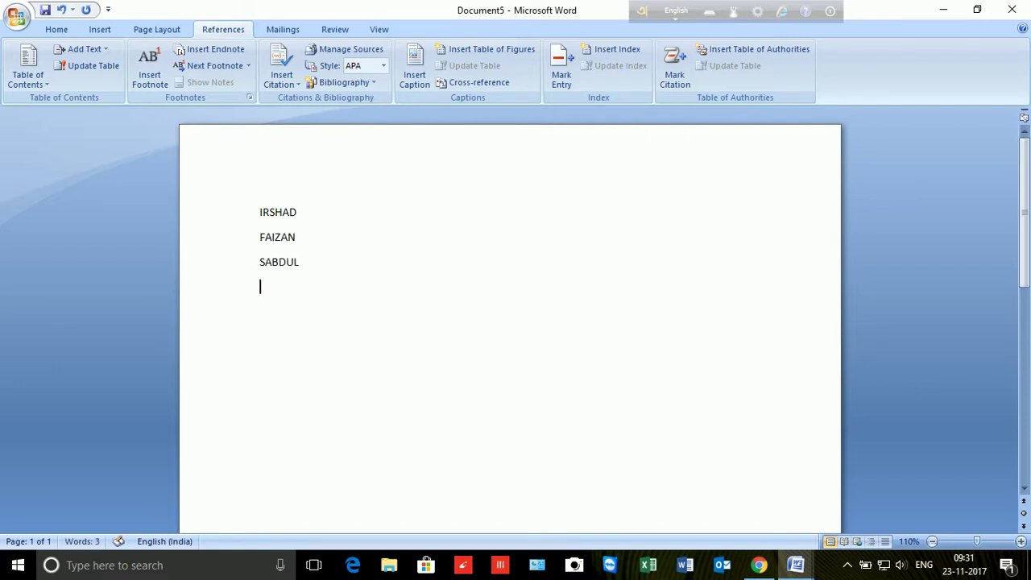
pyautogui.write('RIJU')
pyautogui.press('Return')
# Type the remaining names on their own lines, correcting typos along the way
pyautogui.write('RAKES')
pyautogui.write('H')
pyautogui.write('SAA')
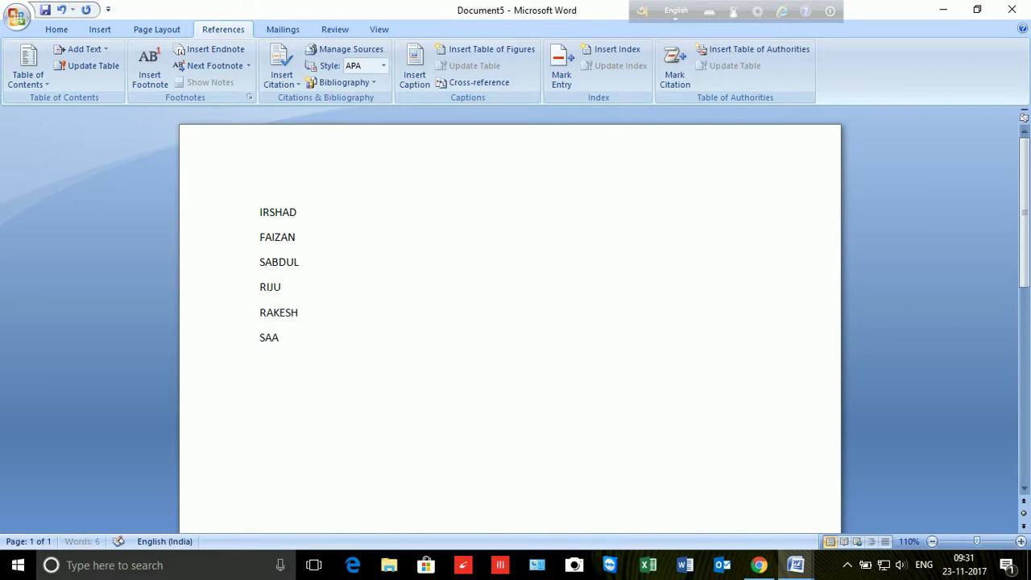
pyautogui.press('BackSpace')
pyautogui.write('I')
pyautogui.write('KK')
pyautogui.press('BackSpace')
pyautogui.press('BackSpace')
pyautogui.press('BackSpace')
pyautogui.press('Return')
pyautogui.write('VIPIN ')
pyautogui.write('KANU')
pyautogui.press('Return')
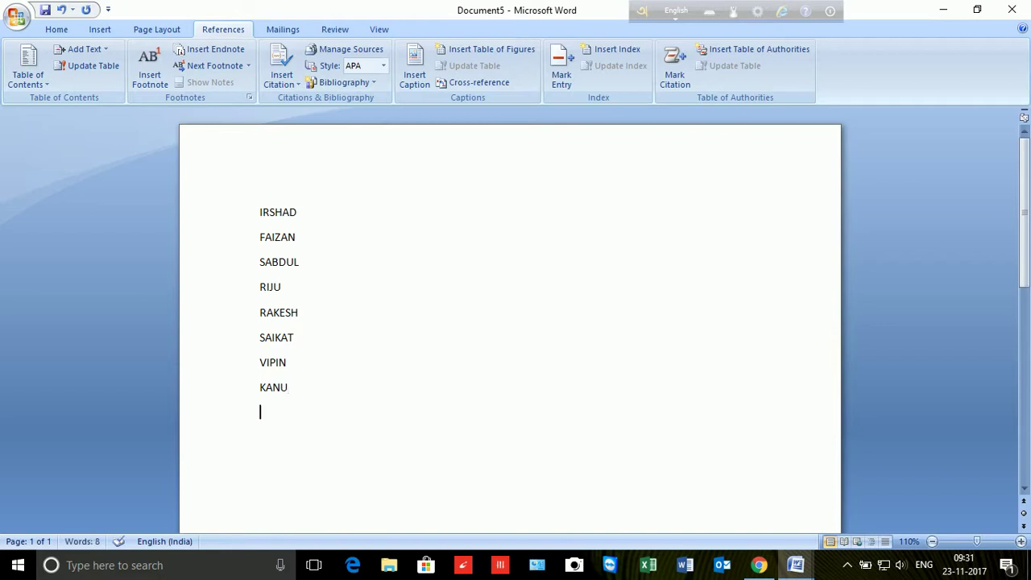
pyautogui.write('MAN')
pyautogui.press('BackSpace')
pyautogui.write('AN')
pyautogui.write('HAR')
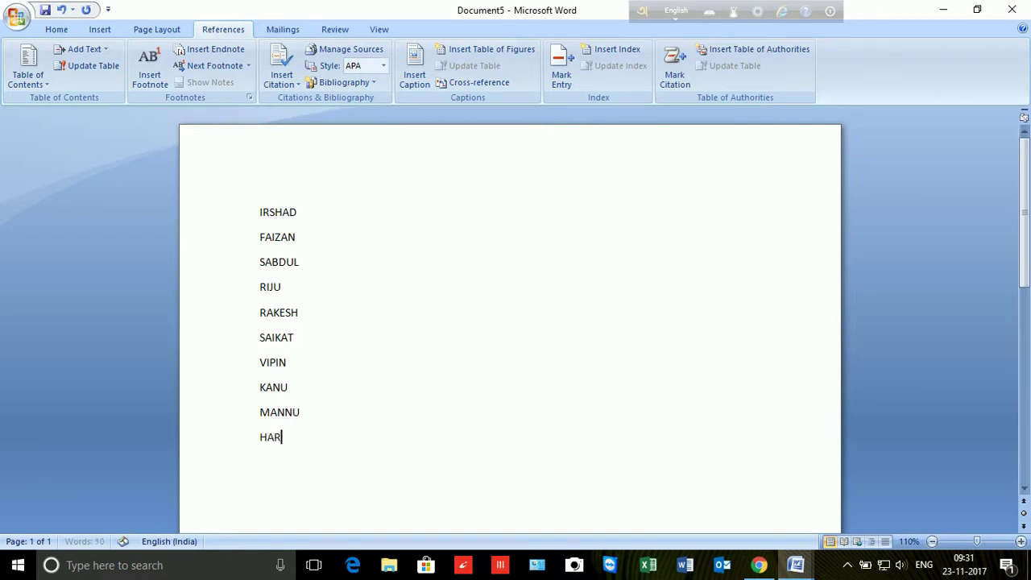
pyautogui.write('ISH')
pyautogui.press('Return')
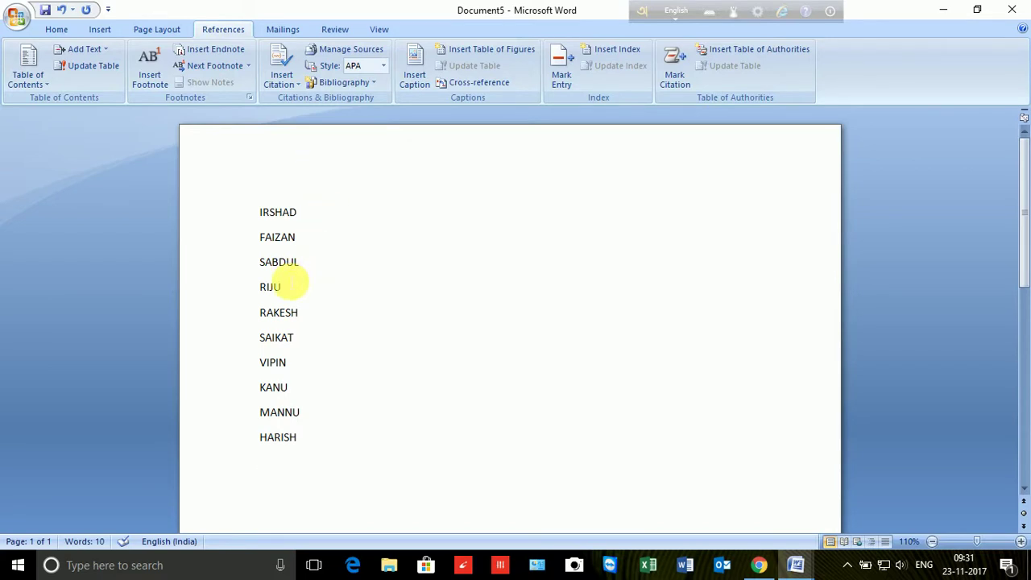
# Mark IRSHAD and the next three names in the list as index entries
pyautogui.moveTo(322, 453)
pyautogui.mouseDown()
pyautogui.moveTo(278, 339)
pyautogui.moveTo(260, 212)
pyautogui.mouseUp()
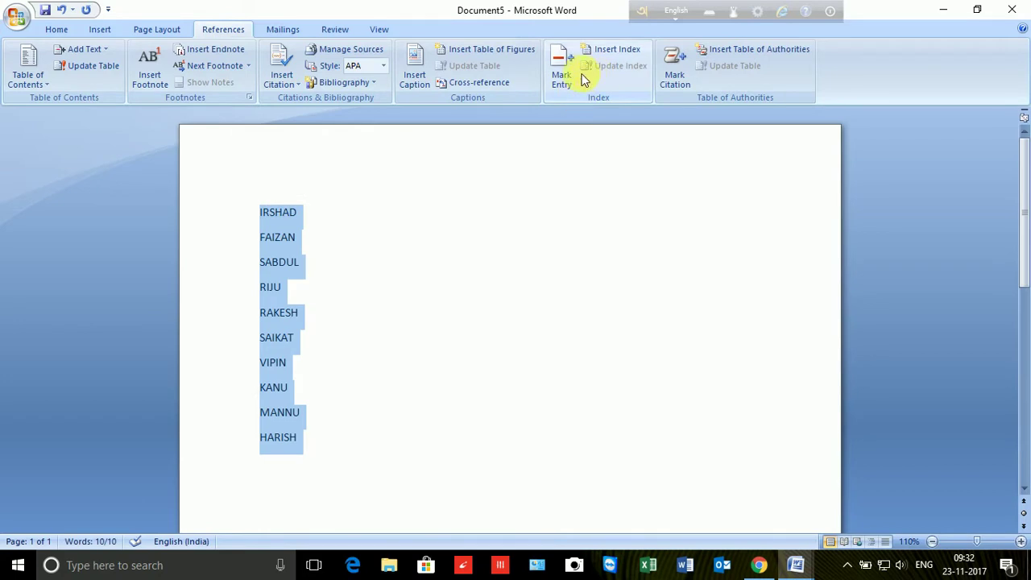
pyautogui.click(562, 72)
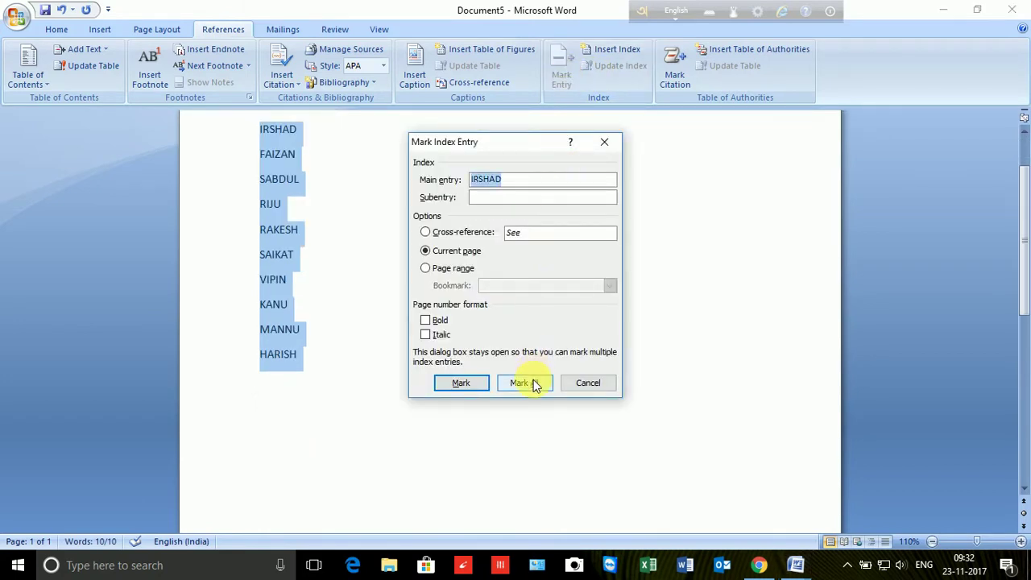
pyautogui.click(535, 384)
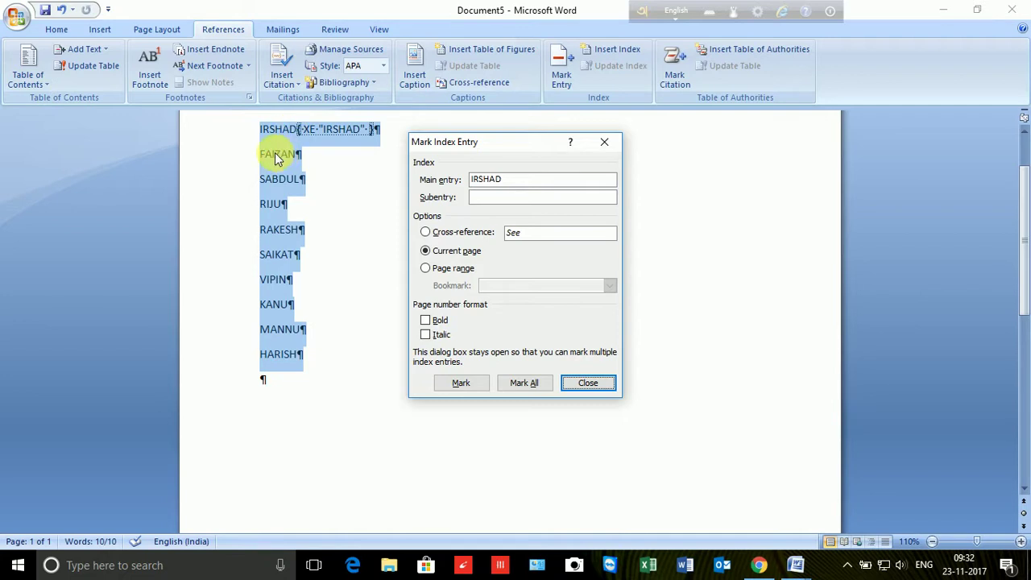
pyautogui.click(274, 152)
pyautogui.doubleClick(278, 156)
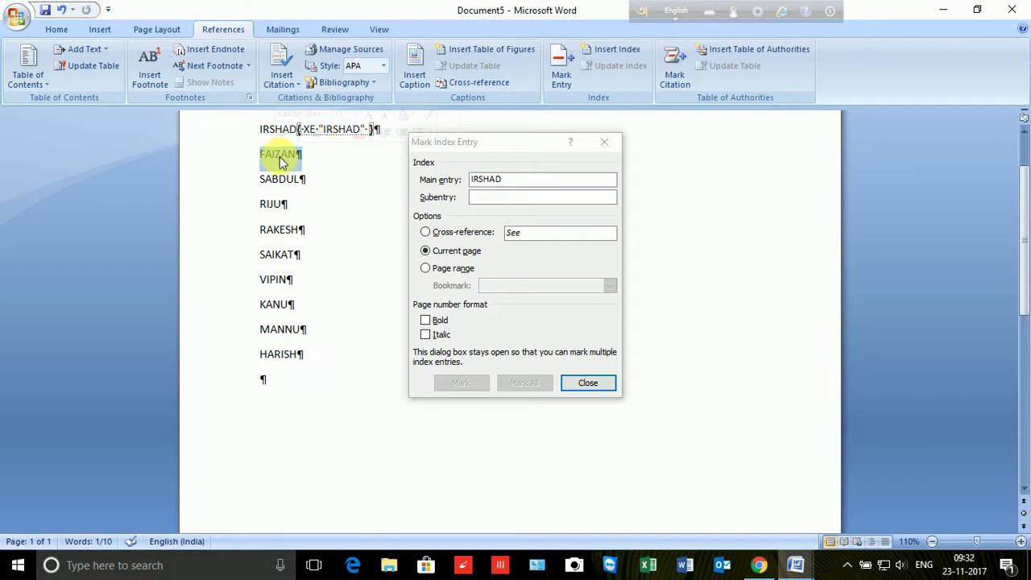
pyautogui.click(470, 386)
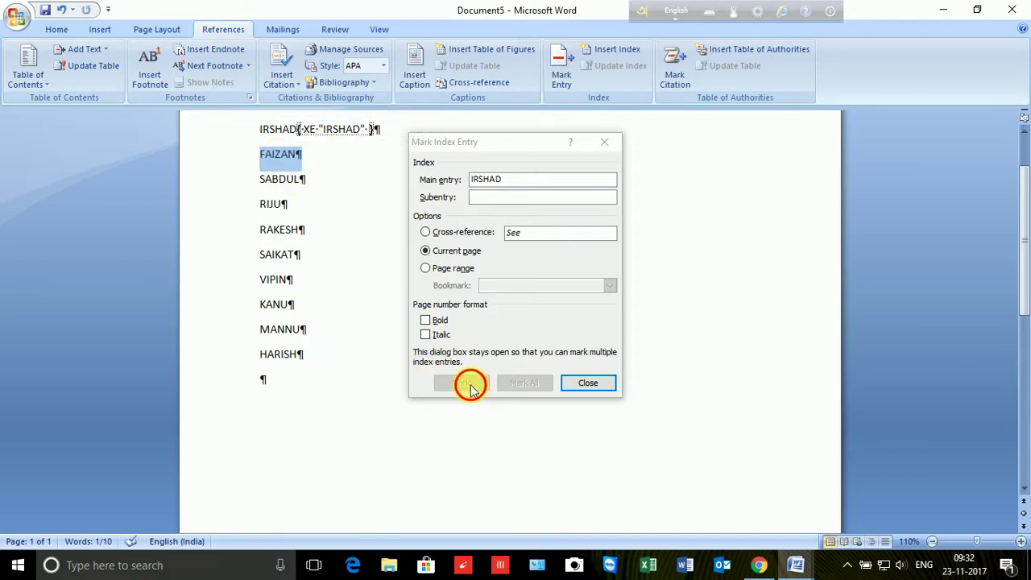
pyautogui.doubleClick(283, 155)
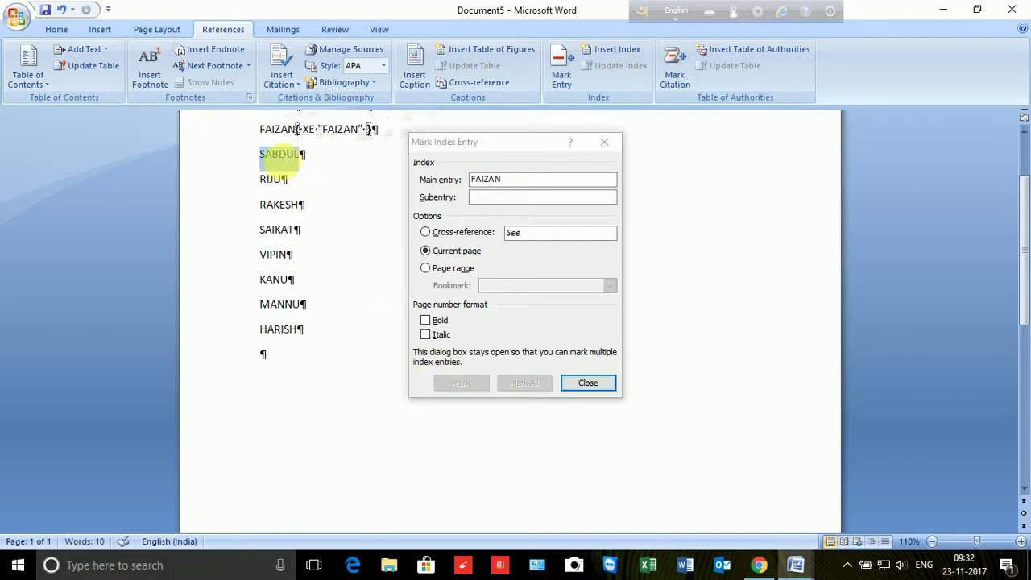
pyautogui.click(460, 382)
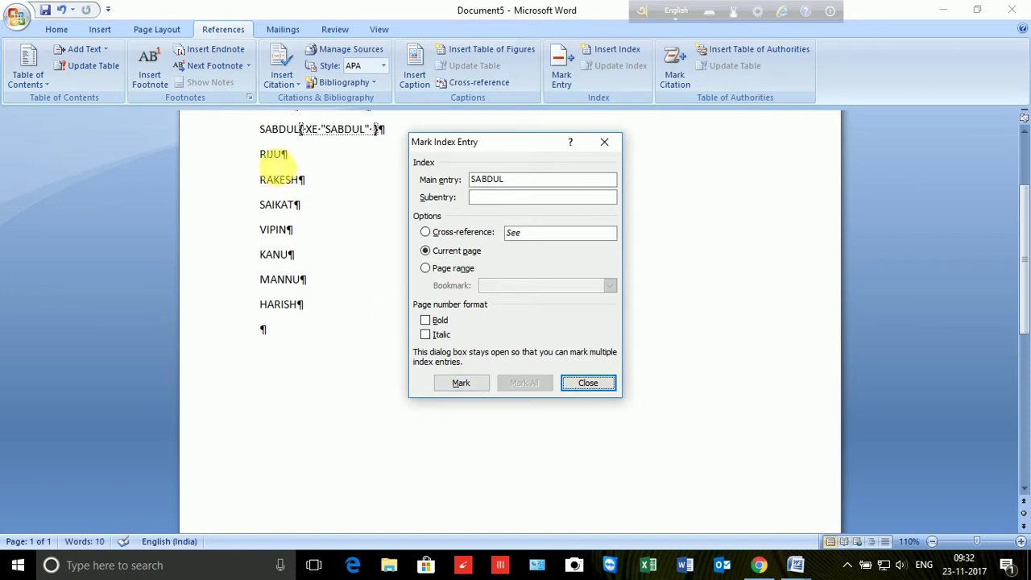
pyautogui.doubleClick(270, 154)
pyautogui.click(447, 384)
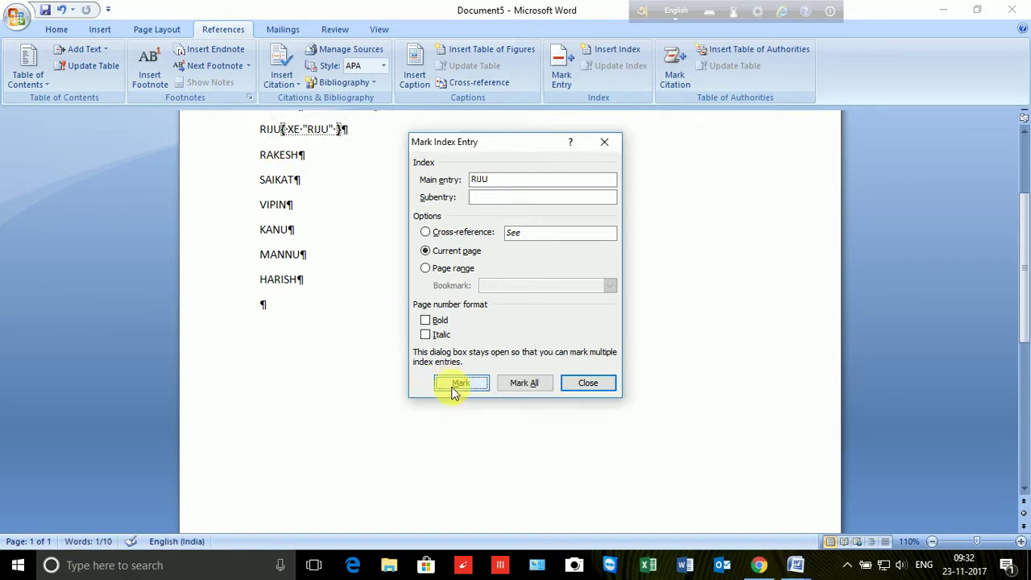
# Mark RAKESH, SAIKAT, VIPIN, KANU, MANNU and HARISH as index entries
pyautogui.doubleClick(281, 156)
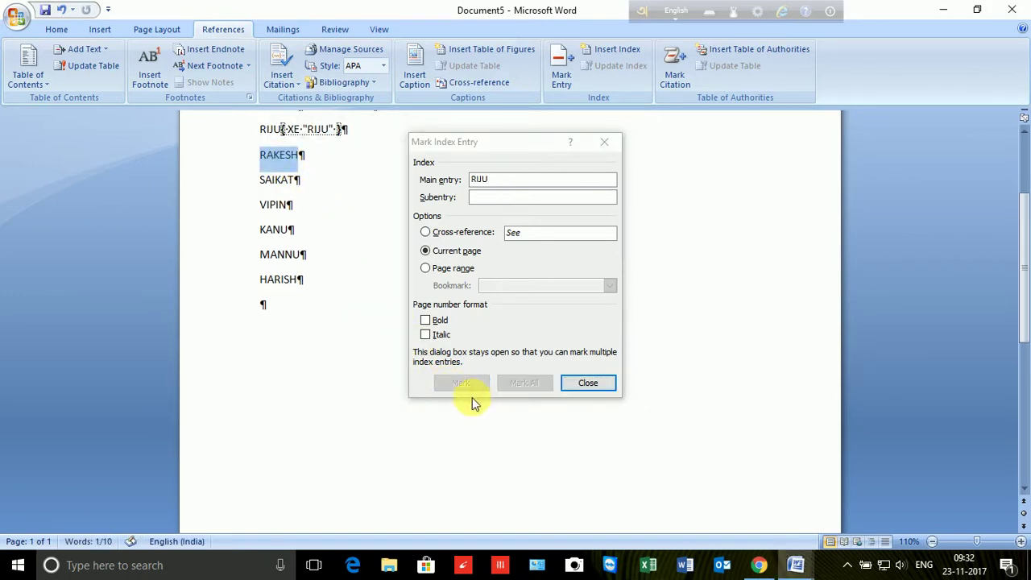
pyautogui.click(460, 383)
pyautogui.click(279, 156)
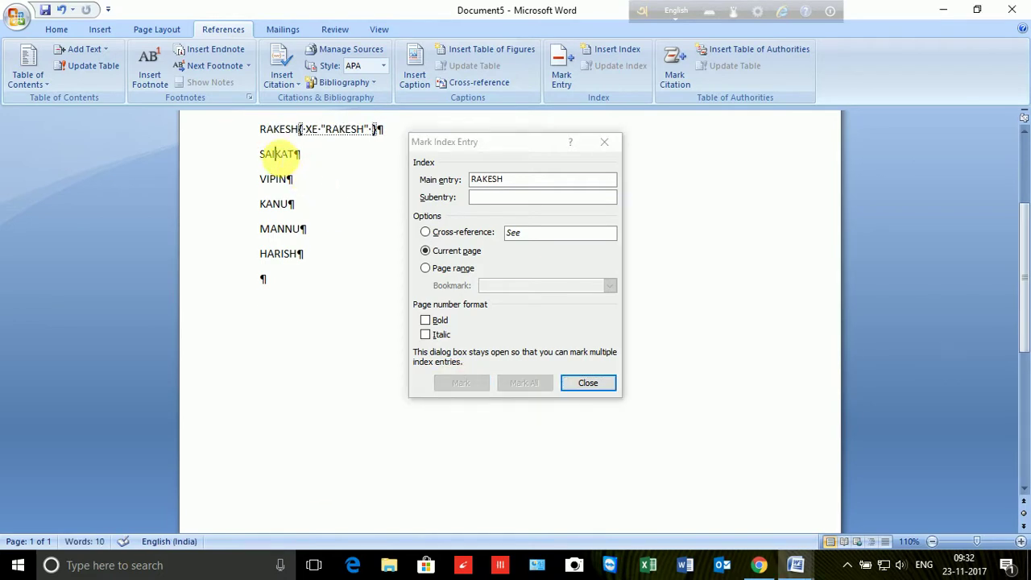
pyautogui.doubleClick(280, 154)
pyautogui.click(461, 382)
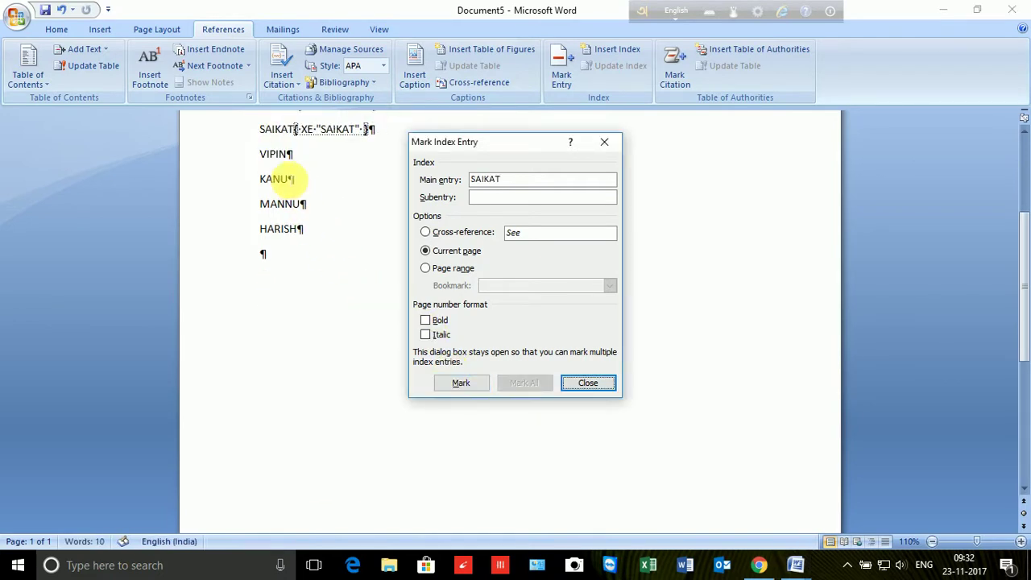
pyautogui.doubleClick(278, 155)
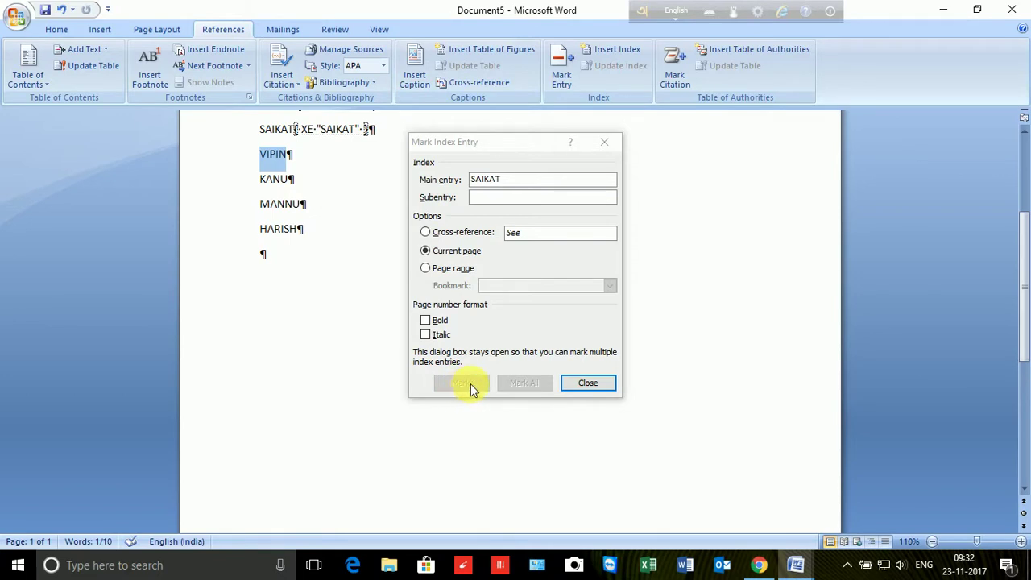
pyautogui.click(471, 383)
pyautogui.doubleClick(282, 154)
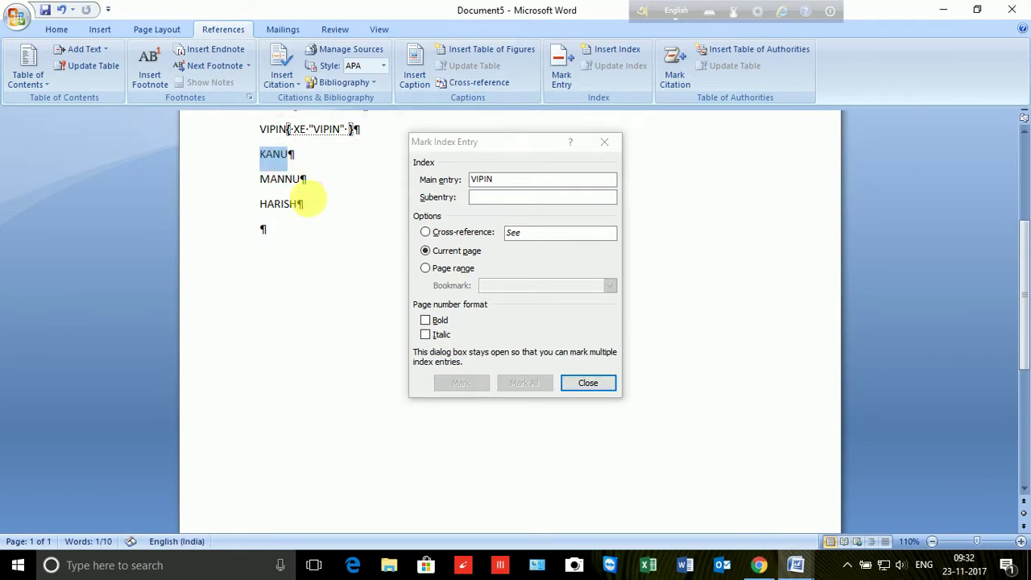
pyautogui.click(461, 382)
pyautogui.click(283, 153)
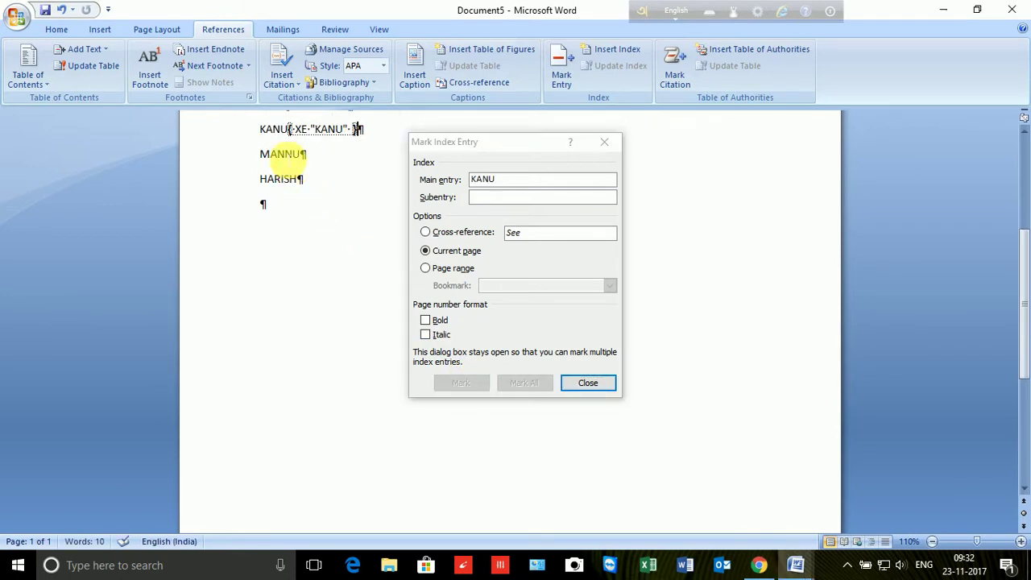
pyautogui.doubleClick(282, 154)
pyautogui.click(461, 382)
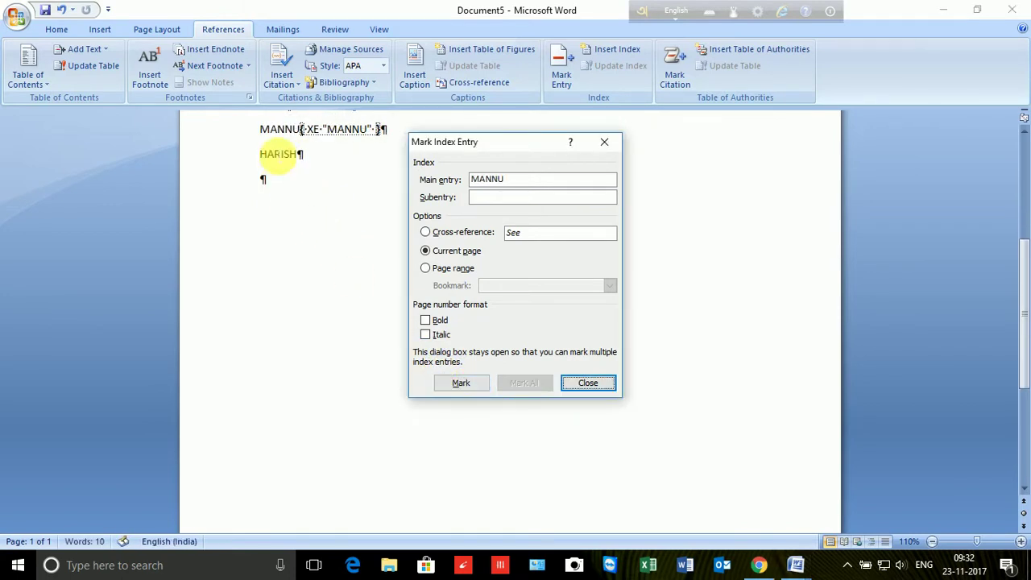
pyautogui.doubleClick(278, 154)
pyautogui.click(461, 384)
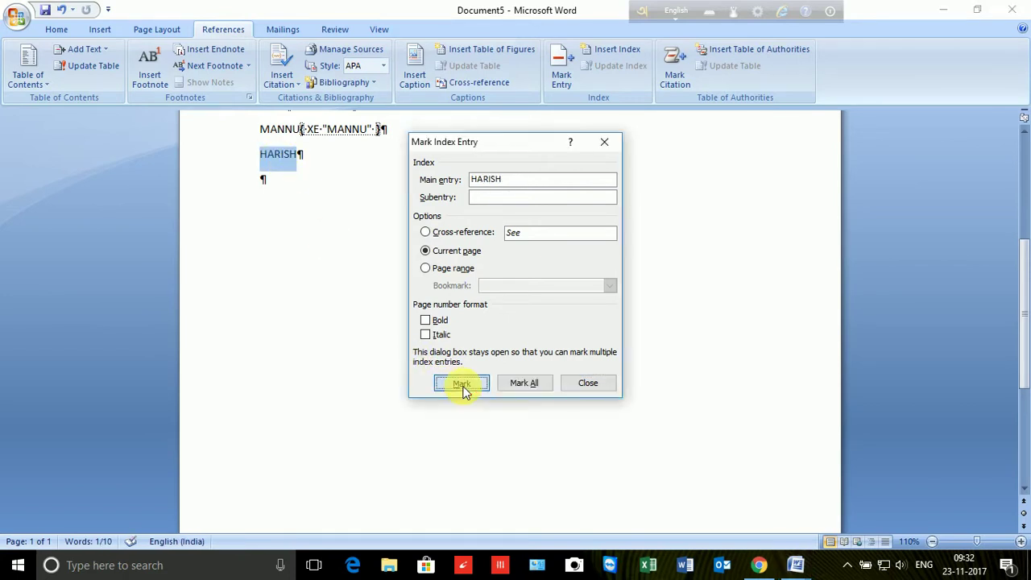
# Close the Mark Index Entry window and bring up the Insert Index settings
pyautogui.click(588, 383)
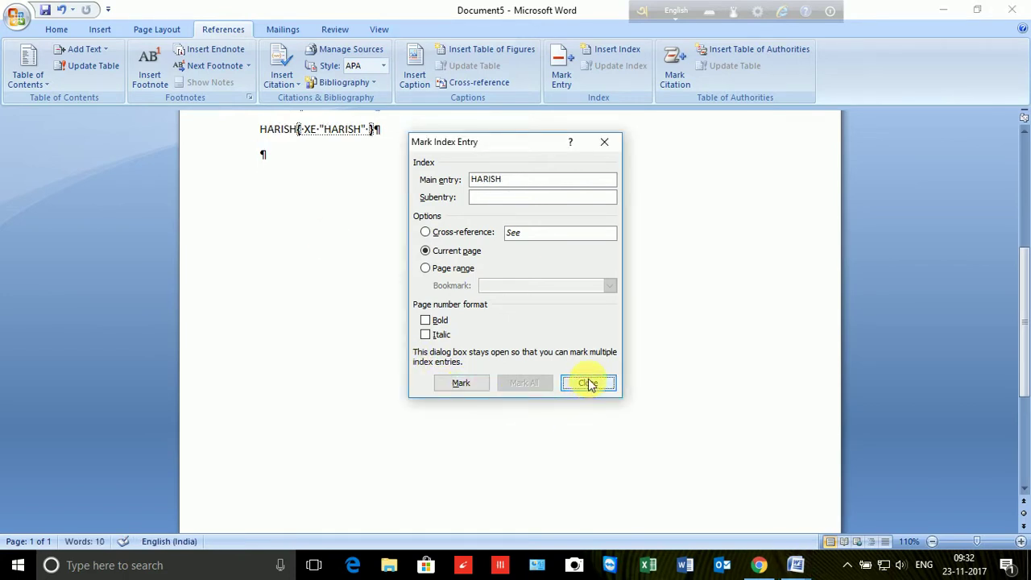
pyautogui.scroll(3, 607, 202)
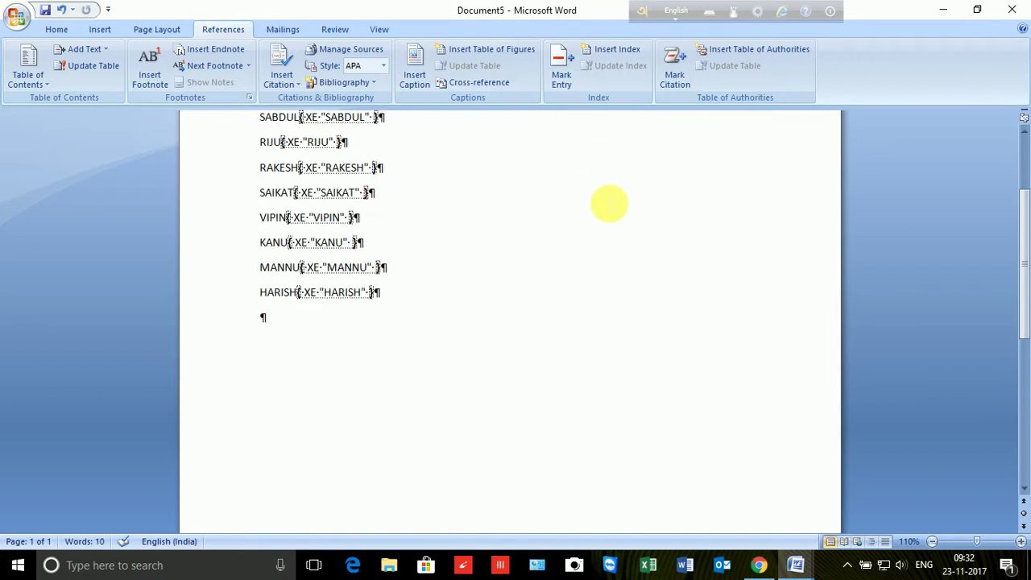
pyautogui.scroll(2, 616, 177)
pyautogui.click(610, 54)
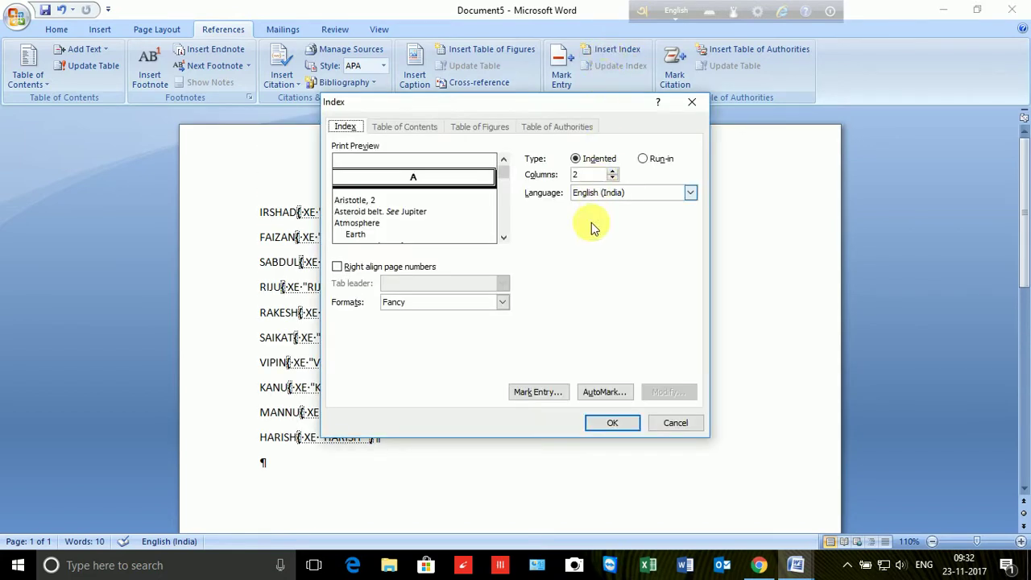
# Choose the Fancy index format with 2 columns and insert the index below the names
pyautogui.click(500, 304)
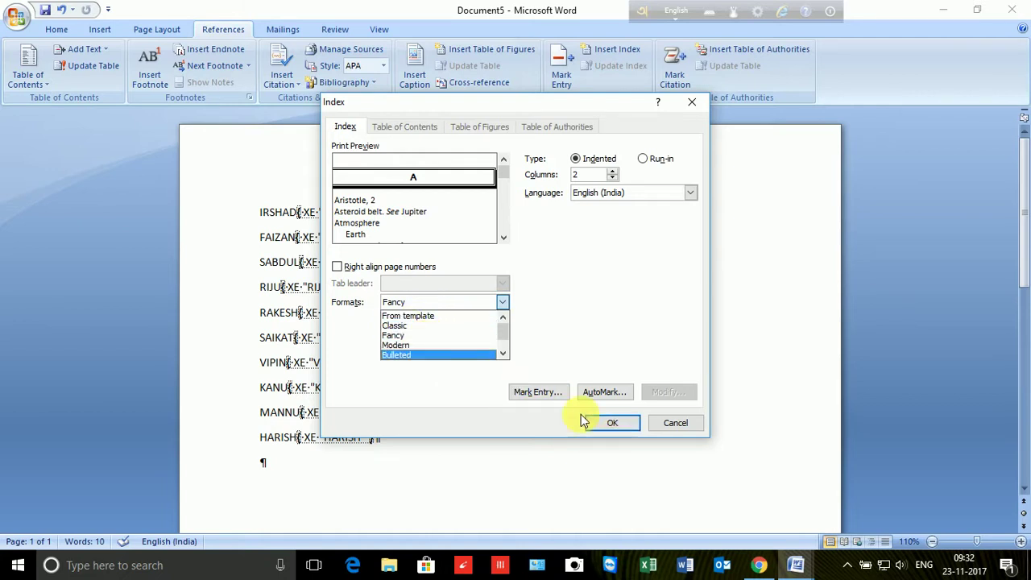
pyautogui.click(426, 336)
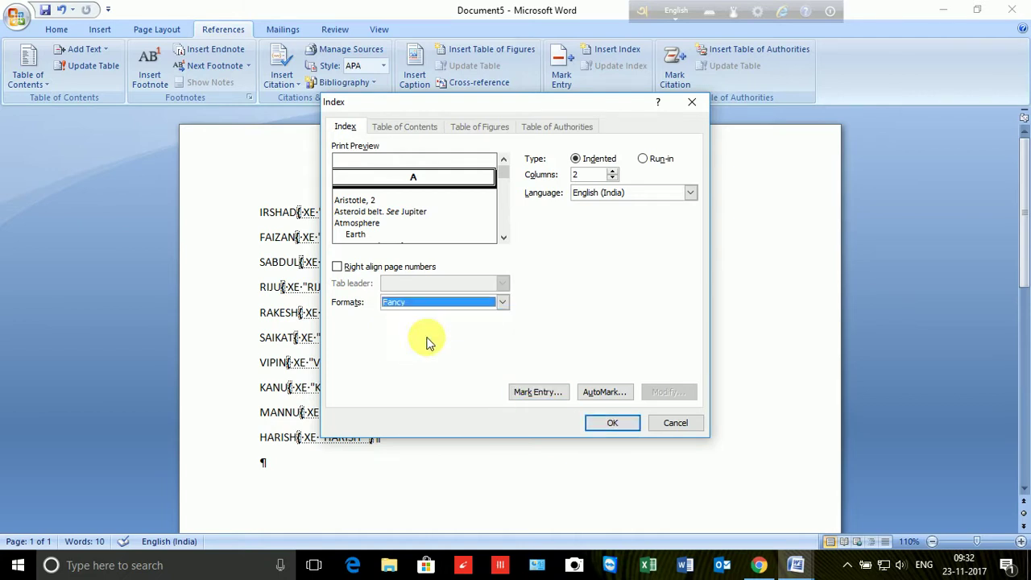
pyautogui.click(621, 422)
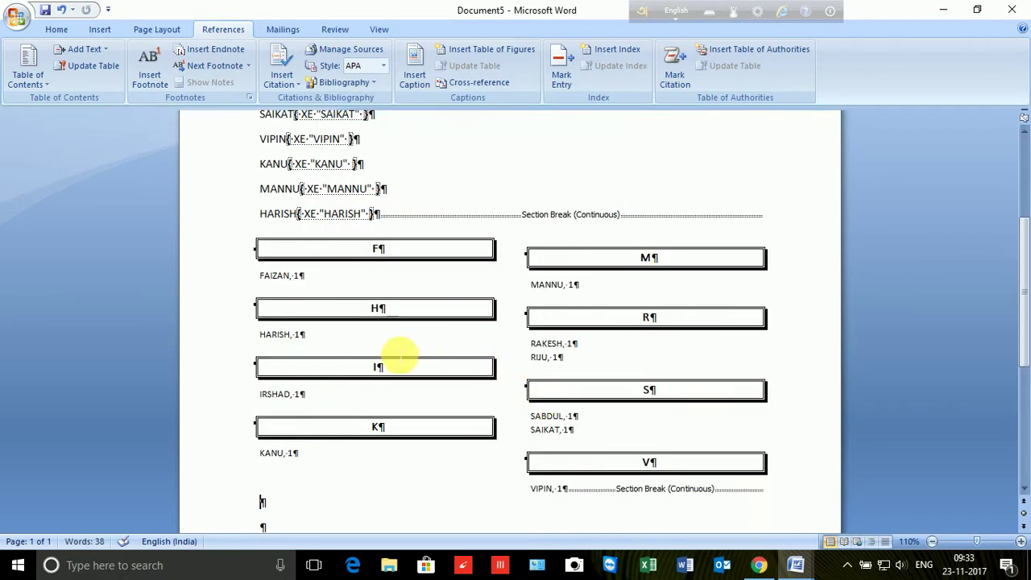
pyautogui.scroll(5, 384, 261)
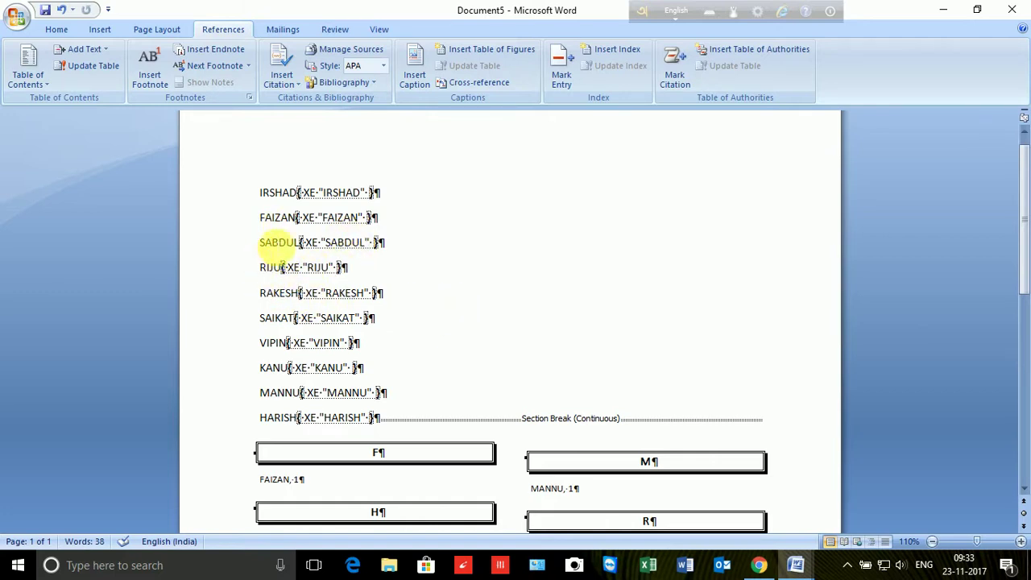
pyautogui.scroll(-1, 478, 350)
pyautogui.scroll(-2, 469, 347)
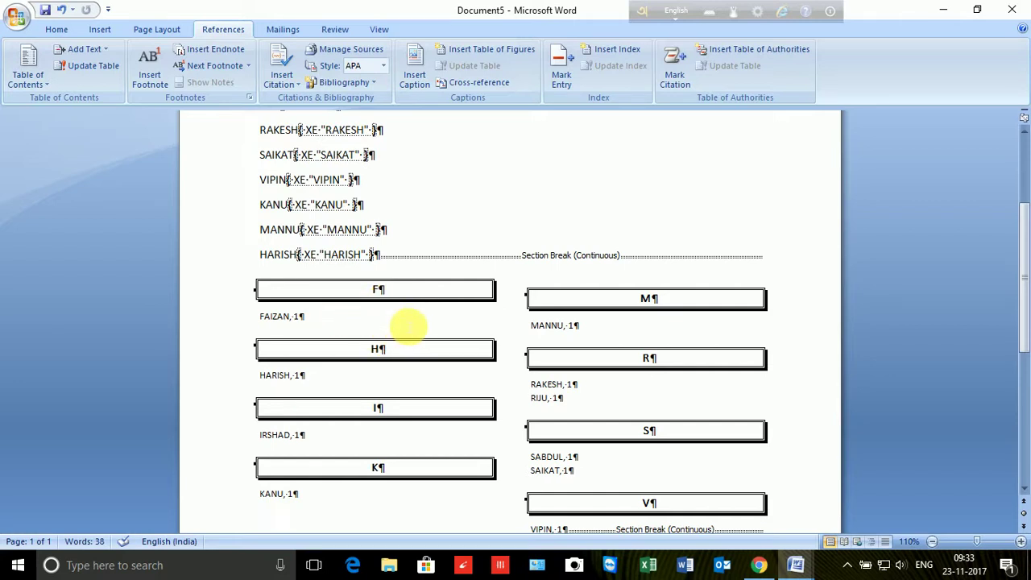
pyautogui.scroll(-2, 588, 439)
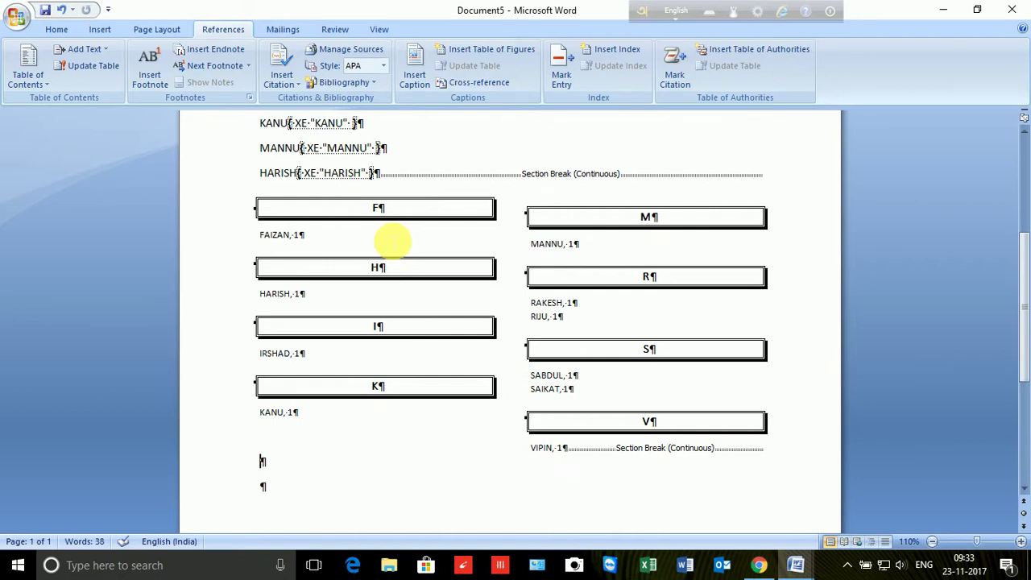
pyautogui.hotkey('ctrl', 'shift', '8')
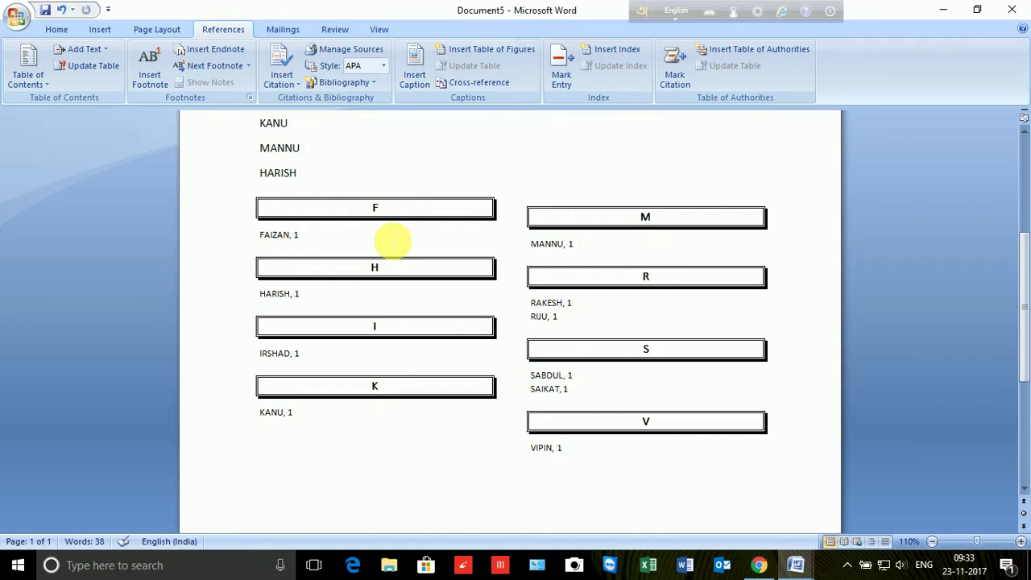
pyautogui.hotkey('ctrl', 'shift', '8')
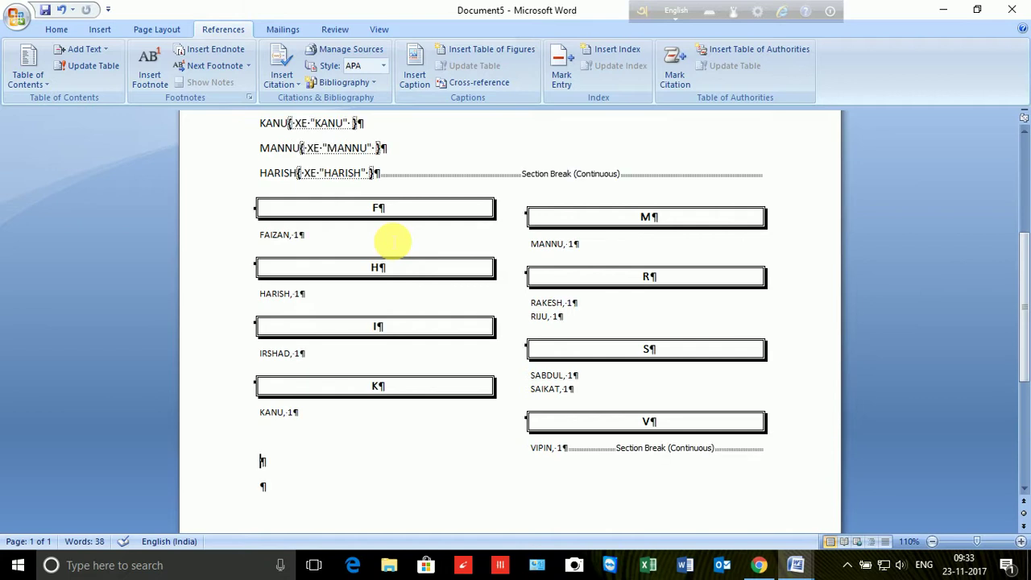
# Hide formatting marks and field codes, then select the names from IRSHAD to HARISH
pyautogui.click(64, 29)
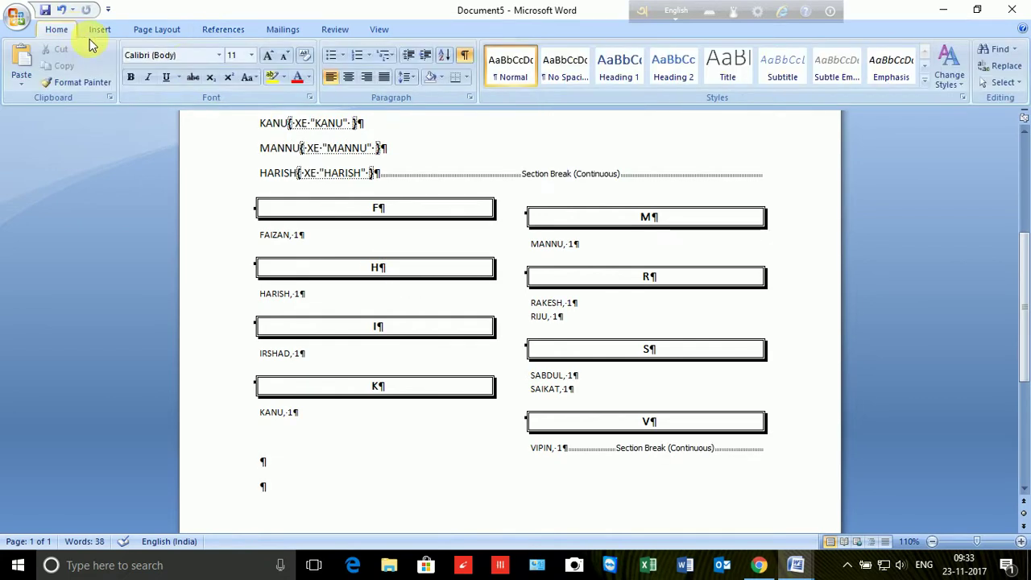
pyautogui.click(464, 54)
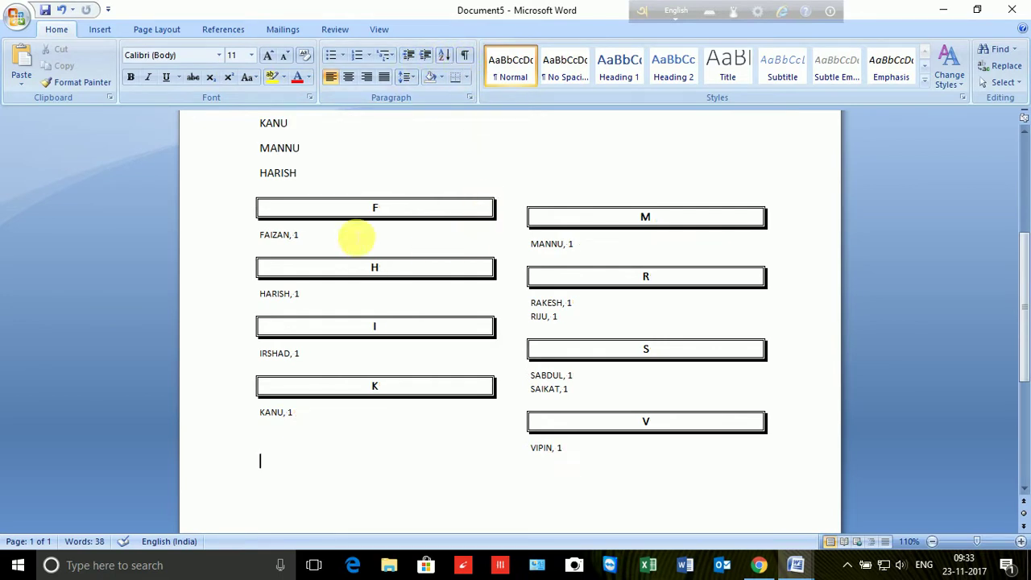
pyautogui.scroll(3, 281, 218)
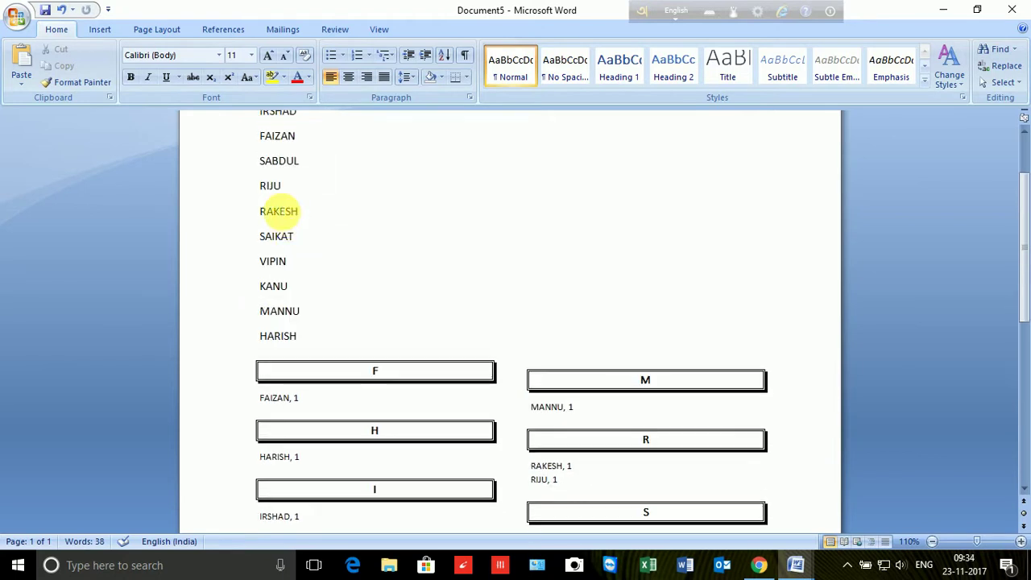
pyautogui.scroll(2, 278, 214)
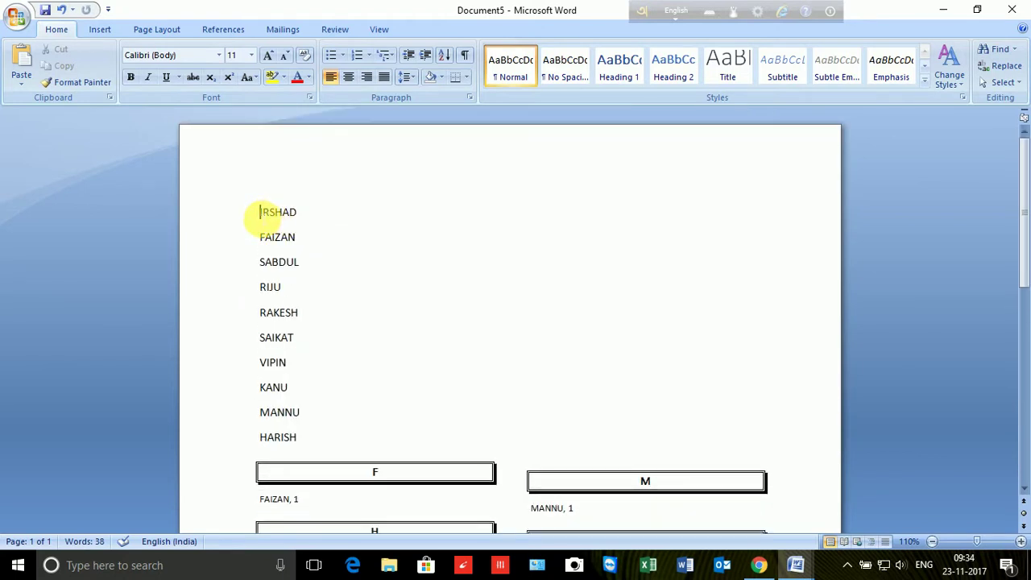
pyautogui.moveTo(258, 212)
pyautogui.mouseDown()
pyautogui.moveTo(320, 429)
pyautogui.moveTo(307, 439)
pyautogui.mouseUp()
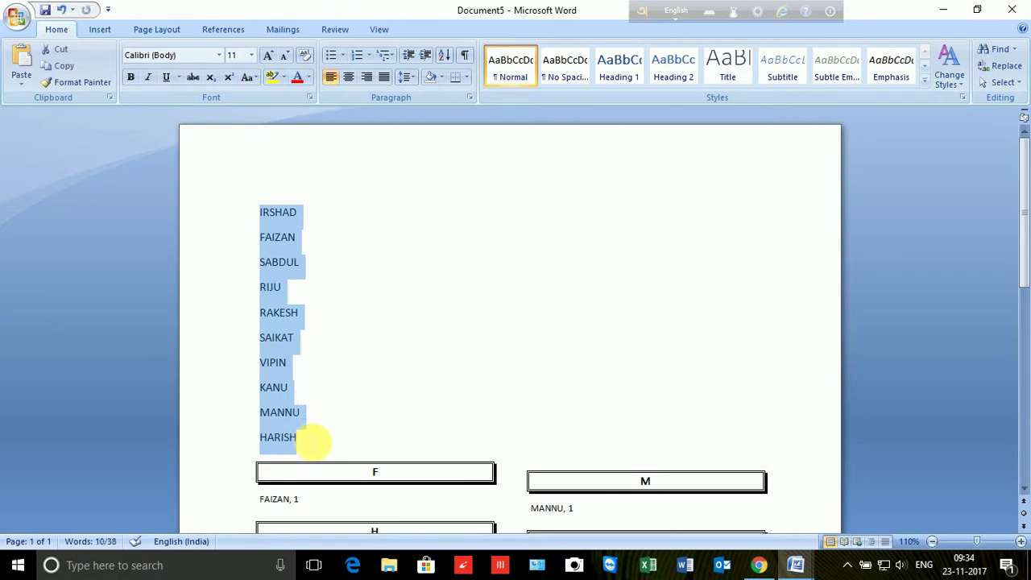
# Copy the ten names and paste them into a new blank document
pyautogui.hotkey('ctrl', 'c')
pyautogui.hotkey('ctrl', 'n')
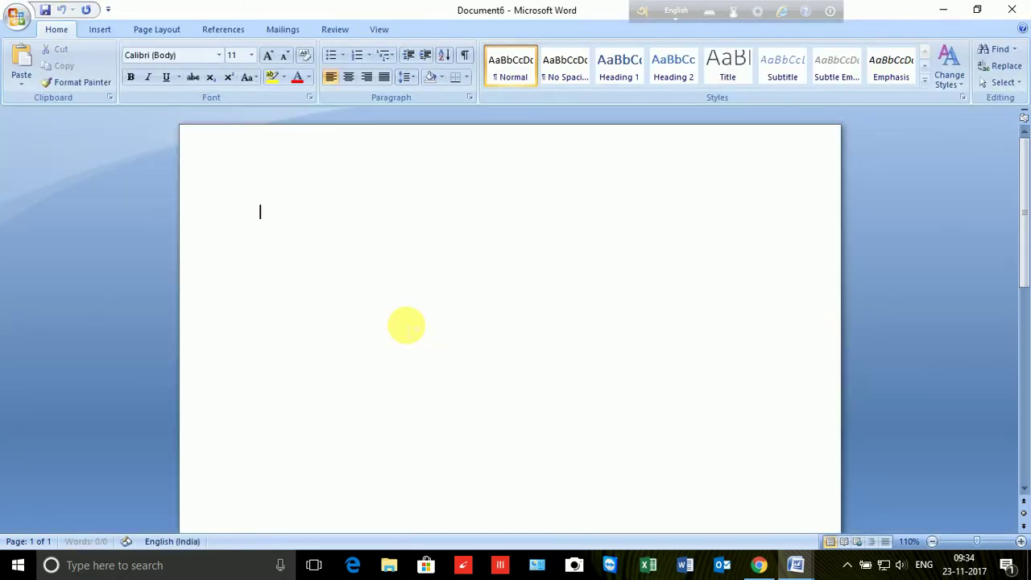
pyautogui.hotkey('ctrl', 'v')
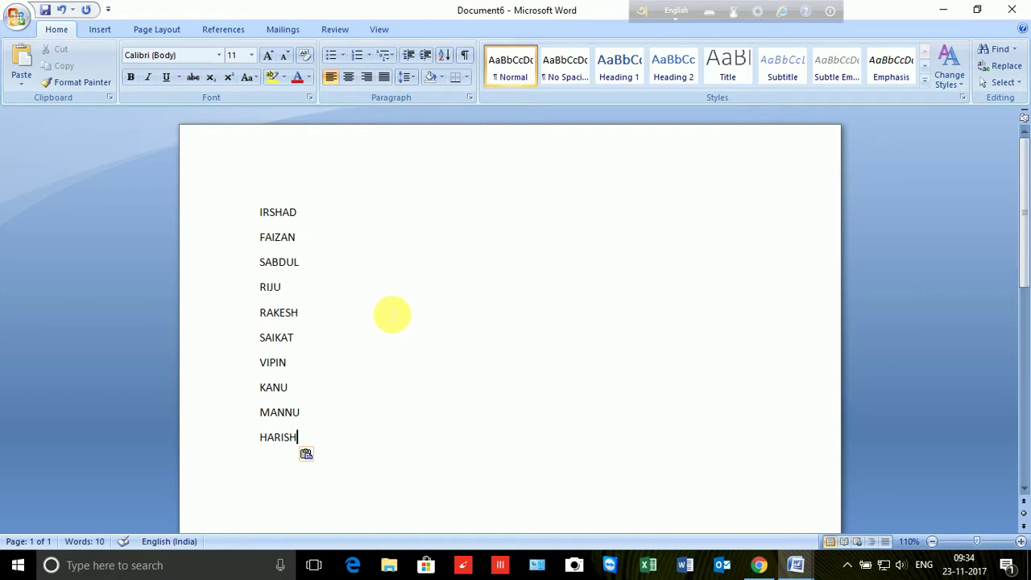
# Mark IRSHAD as a Cases citation for the table of authorities
pyautogui.click(238, 30)
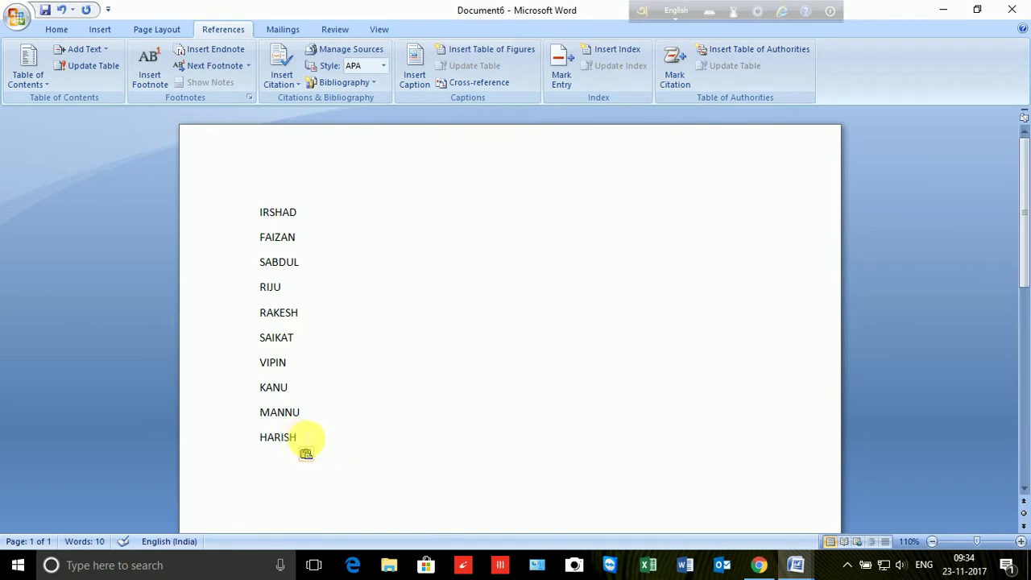
pyautogui.moveTo(298, 437); pyautogui.dragTo(268, 213)
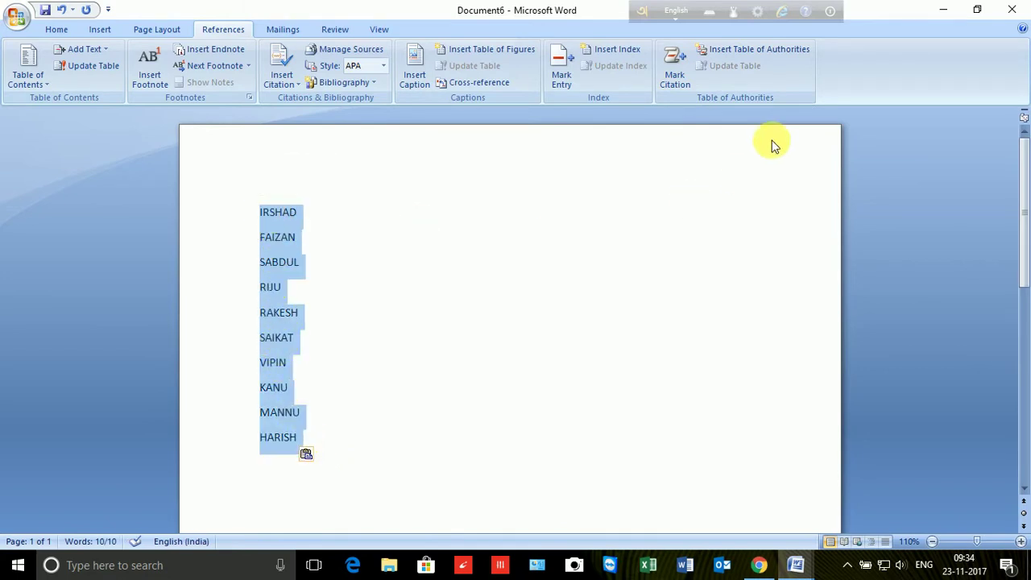
pyautogui.click(684, 58)
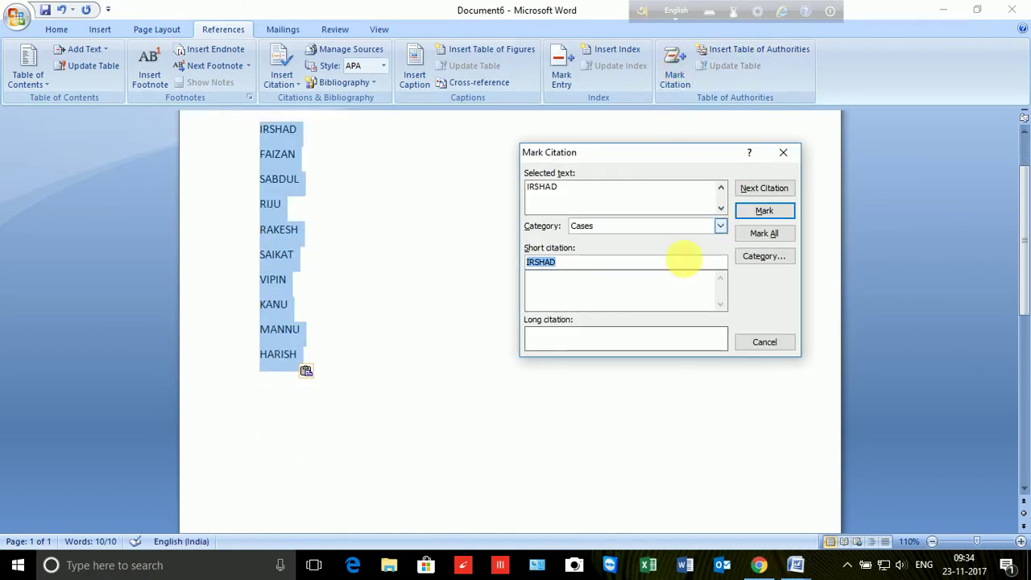
pyautogui.click(769, 233)
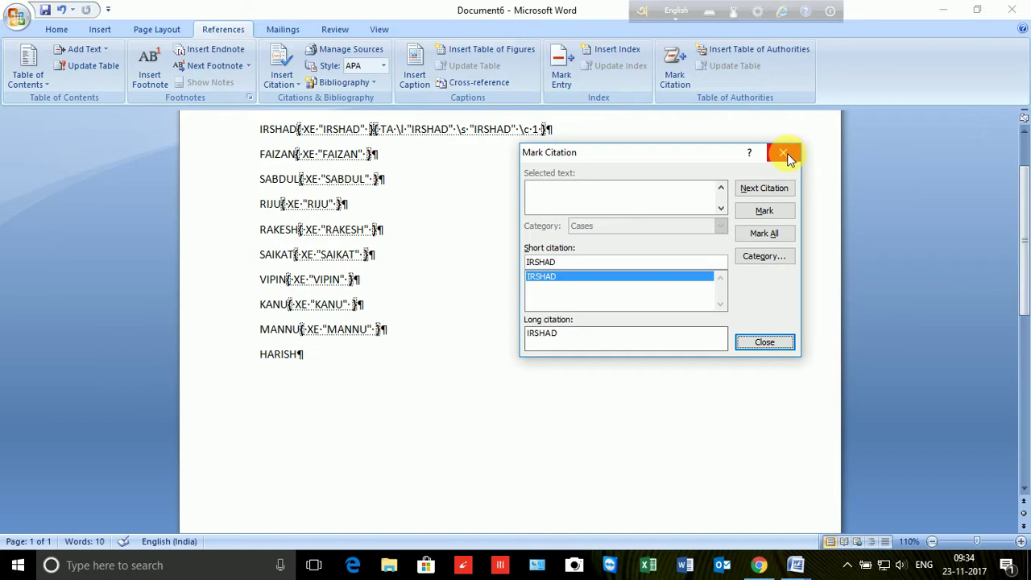
pyautogui.click(762, 344)
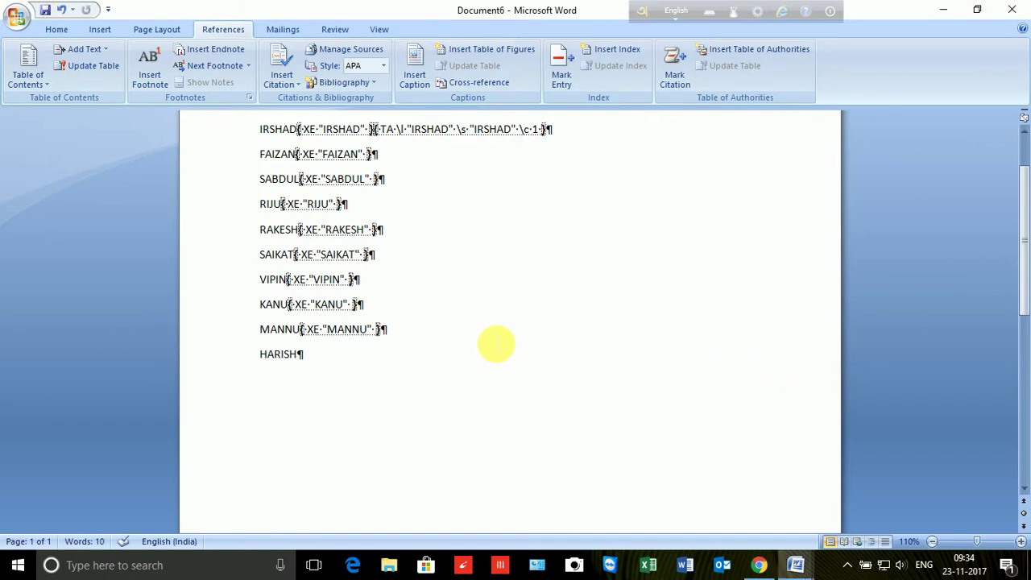
# In a new document, type AKASH, RAJU, ROBI, MONA, MANISH and KARAN, one per line
pyautogui.hotkey('ctrl', 'n')
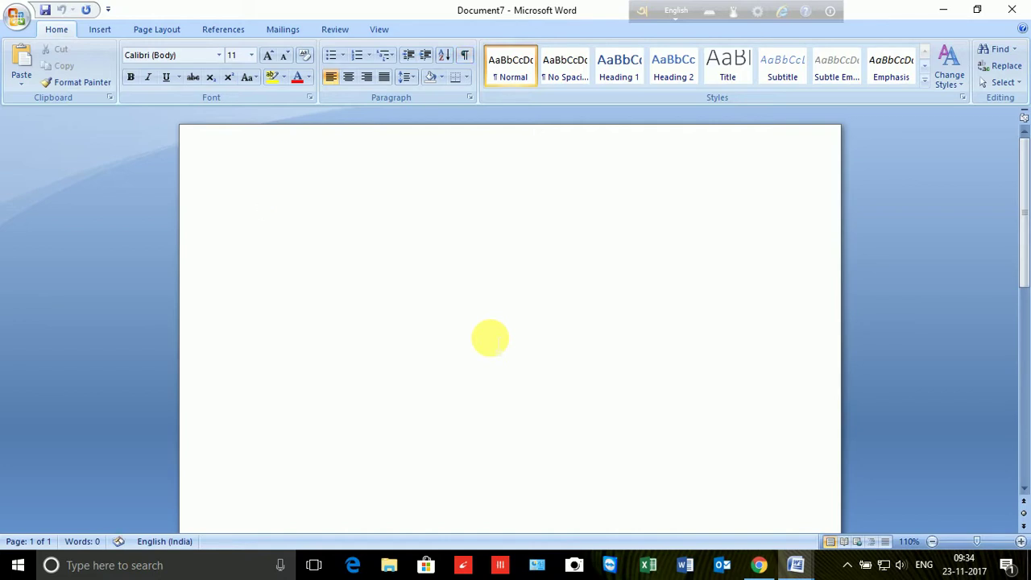
pyautogui.write('AKAS')
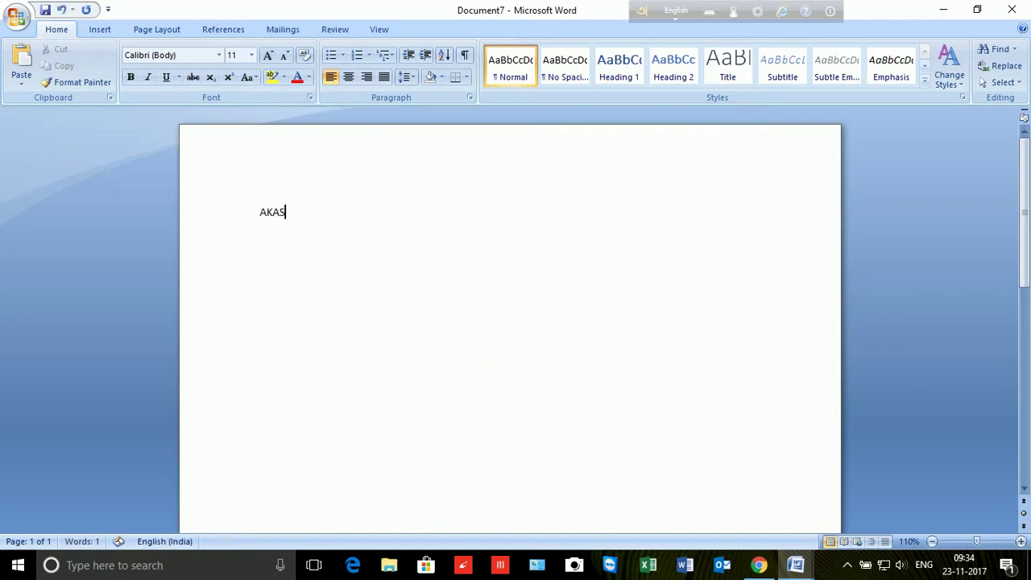
pyautogui.write('H')
pyautogui.press('Return')
pyautogui.write('RA')
pyautogui.write('JU')
pyautogui.press('Return')
pyautogui.write('ROBI ')
pyautogui.write('MONA')
pyautogui.press('Return')
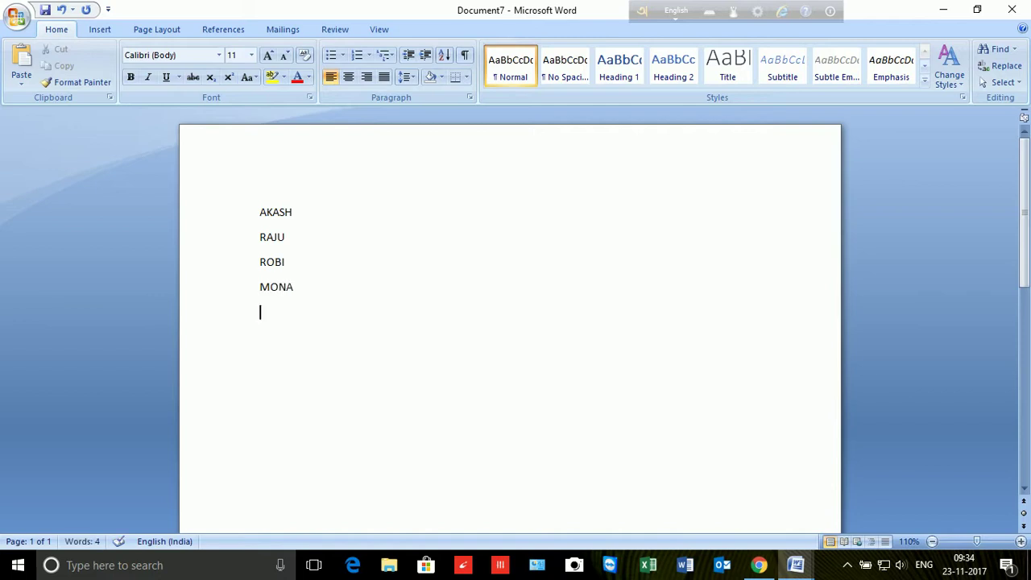
pyautogui.write('MANISH ')
pyautogui.write('KARAN')
pyautogui.press('Return')
# Add UDAI, MARKANDA, JOTIN and BASANTO on the following lines
pyautogui.write('USAI')
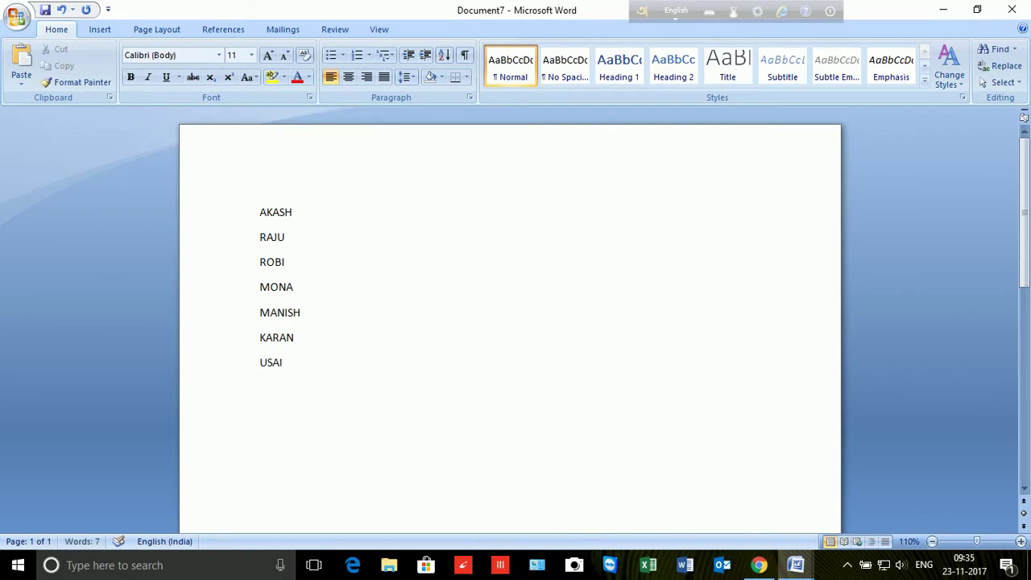
pyautogui.press('BackSpace')
pyautogui.press('BackSpace')
pyautogui.press('BackSpace')
pyautogui.press('BackSpace')
pyautogui.write('D')
pyautogui.write('AI MA')
pyautogui.write('RKAN')
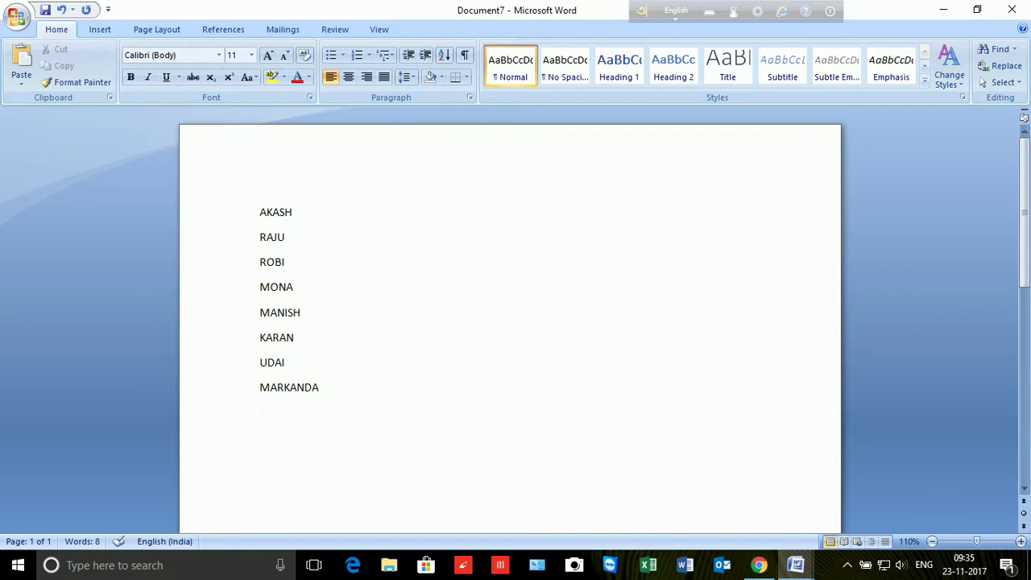
pyautogui.write('JOTIN')
pyautogui.press('Return')
pyautogui.write('B')
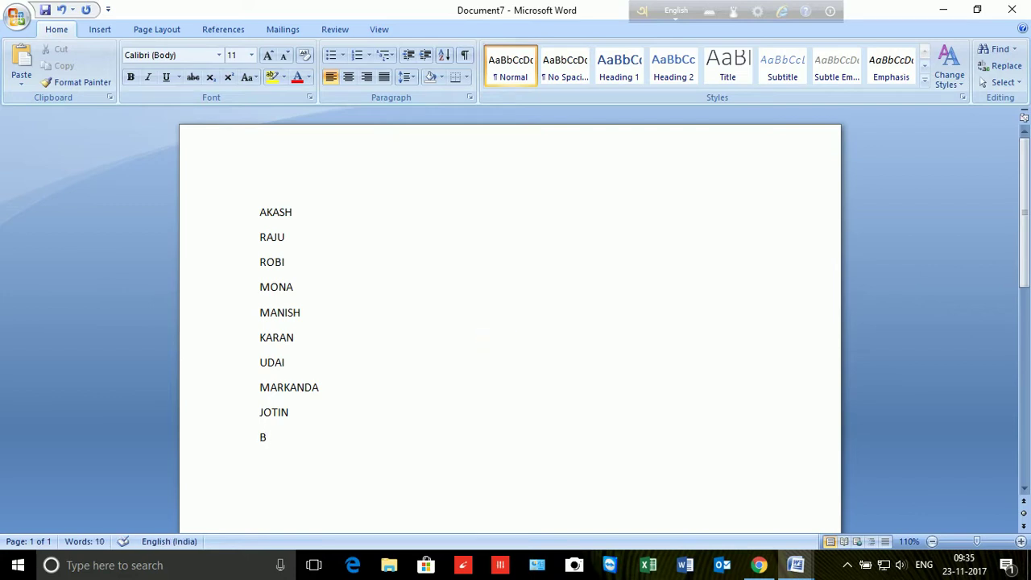
pyautogui.write('ASANTO')
# Mark AKASH, RAJU, ROBI, MONA and MANISH as Cases citations
pyautogui.moveTo(321, 444)
pyautogui.mouseDown()
pyautogui.moveTo(294, 394)
pyautogui.moveTo(246, 215)
pyautogui.mouseUp()
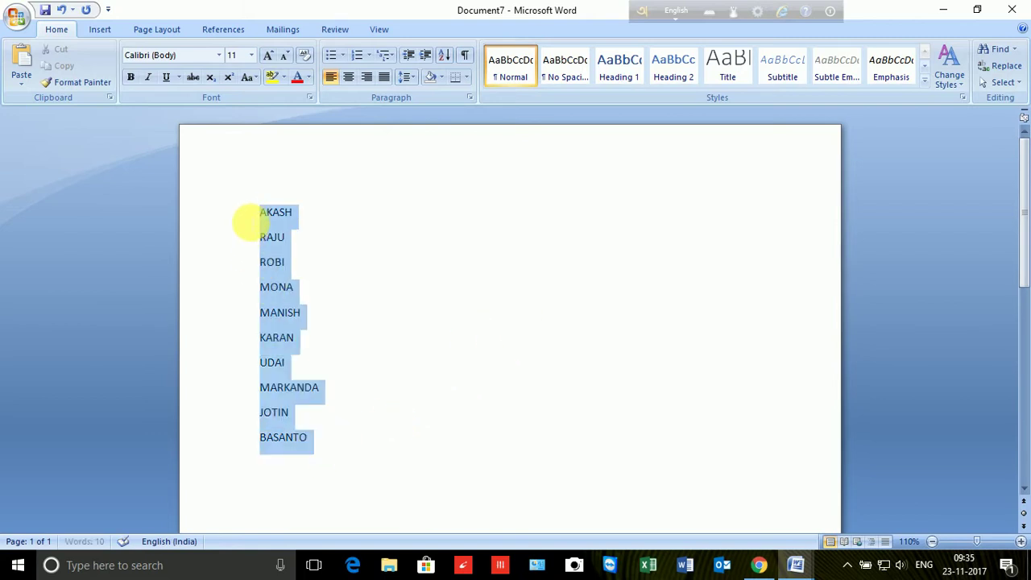
pyautogui.click(236, 24)
pyautogui.click(673, 76)
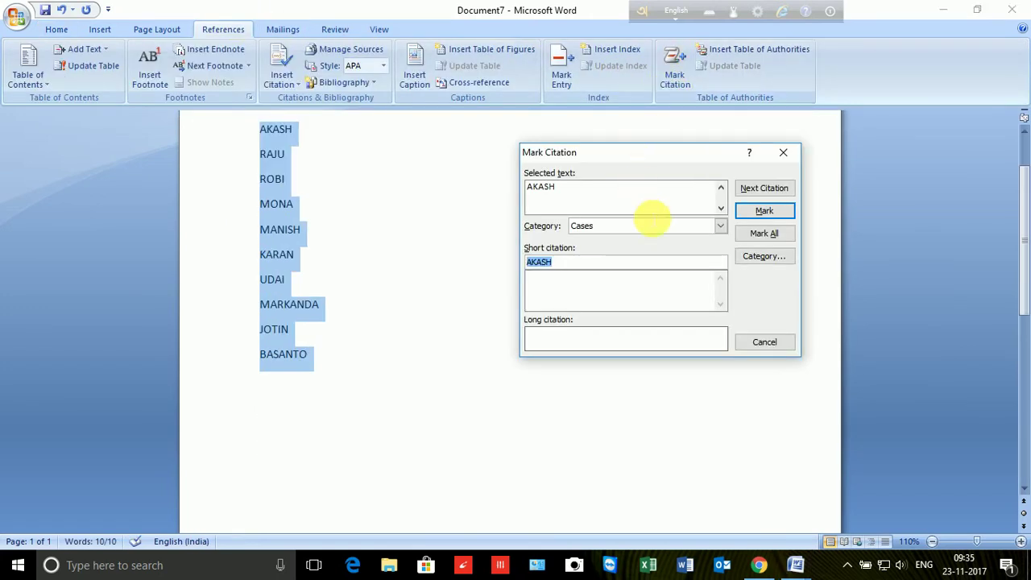
pyautogui.click(757, 233)
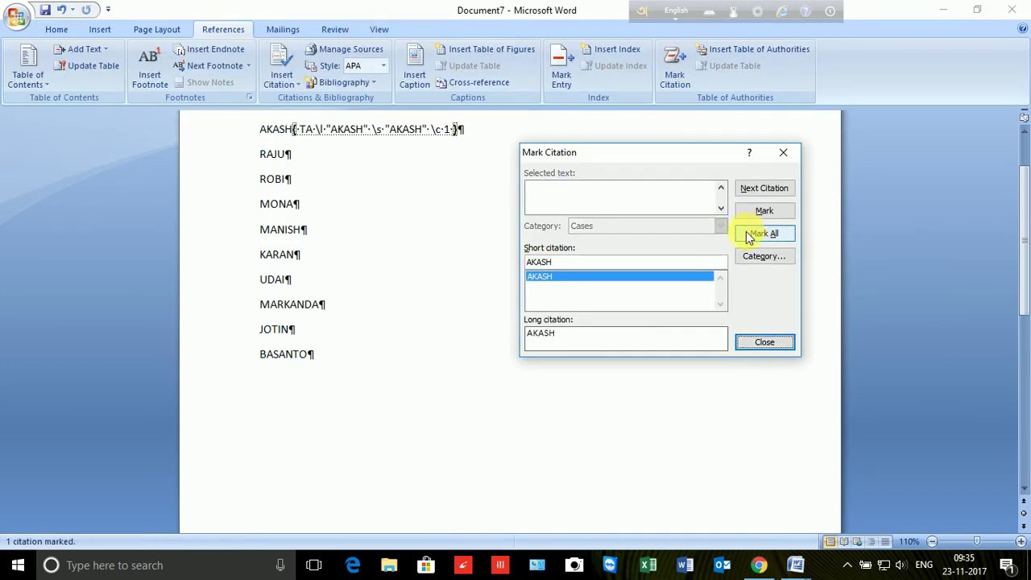
pyautogui.click(273, 157)
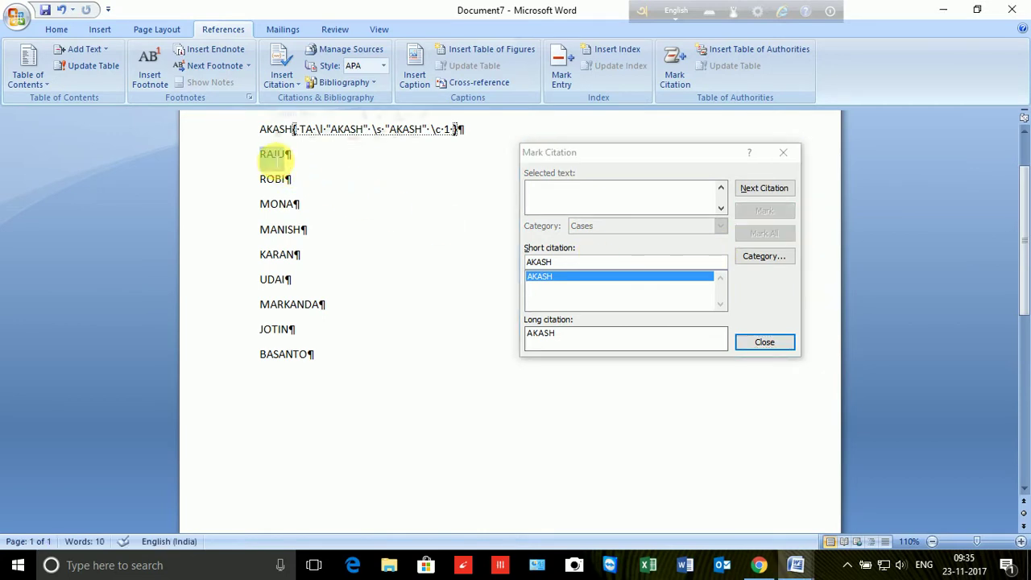
pyautogui.click(764, 210)
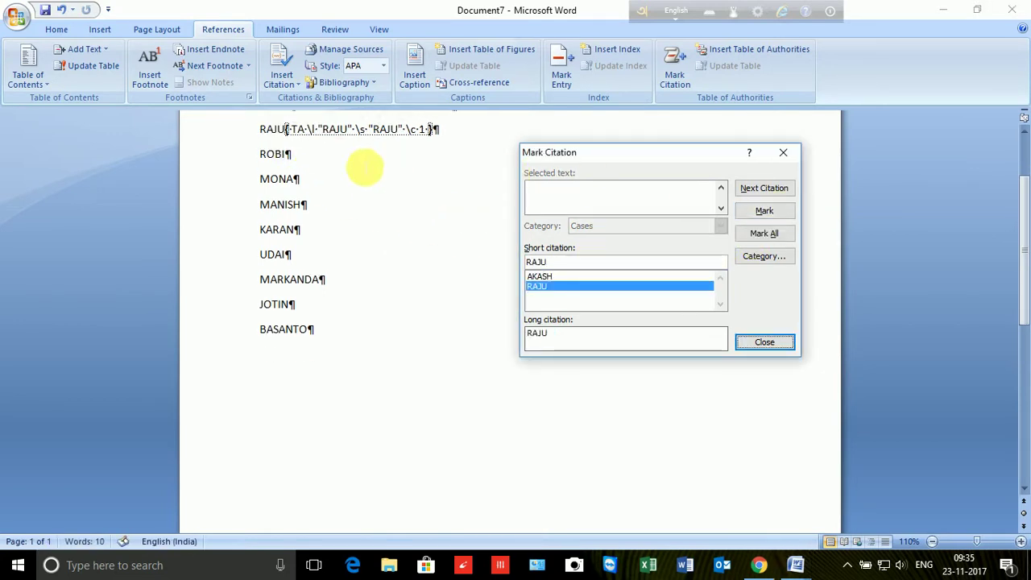
pyautogui.doubleClick(272, 154)
pyautogui.click(755, 211)
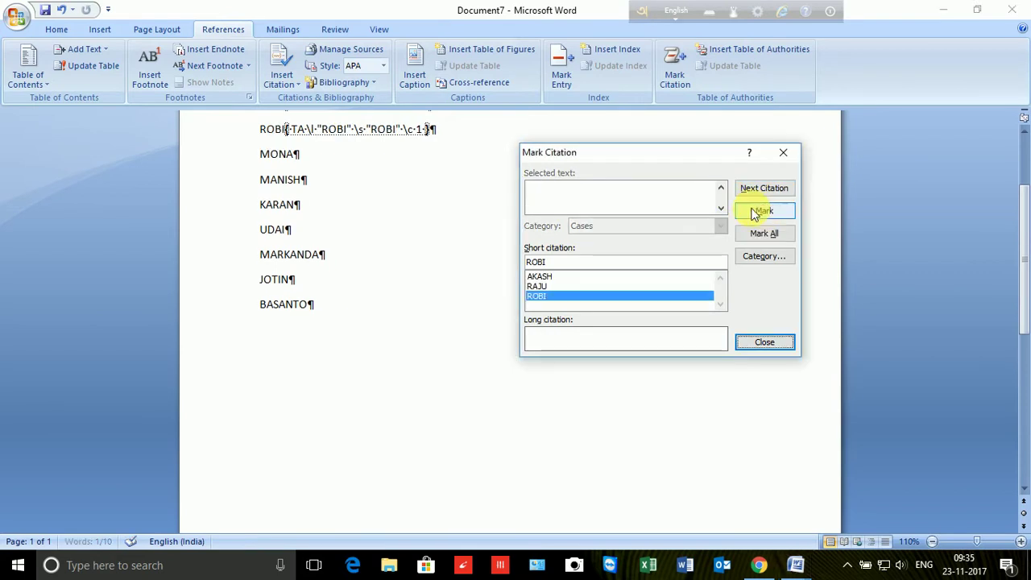
pyautogui.doubleClick(278, 154)
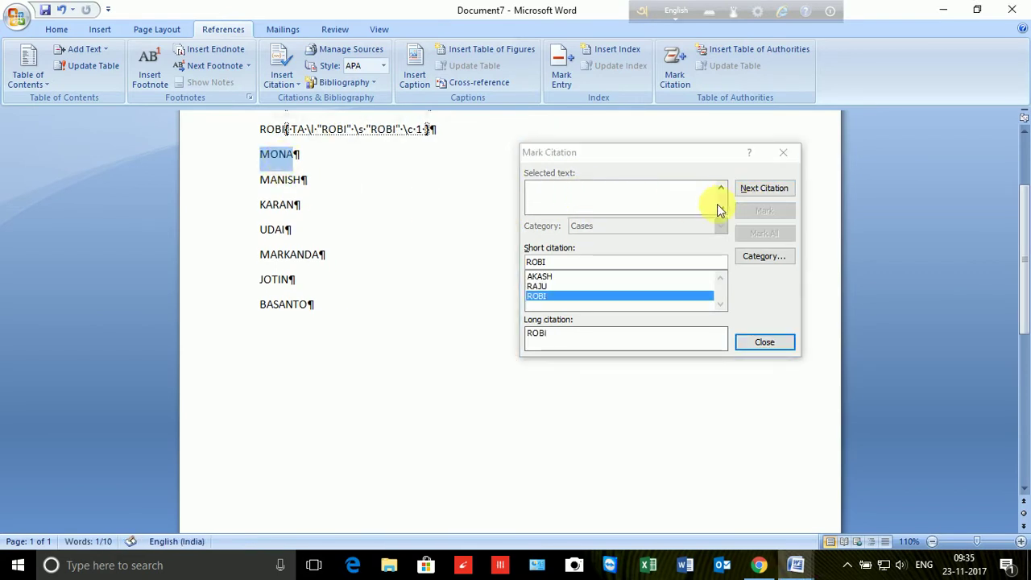
pyautogui.click(757, 210)
pyautogui.doubleClick(277, 155)
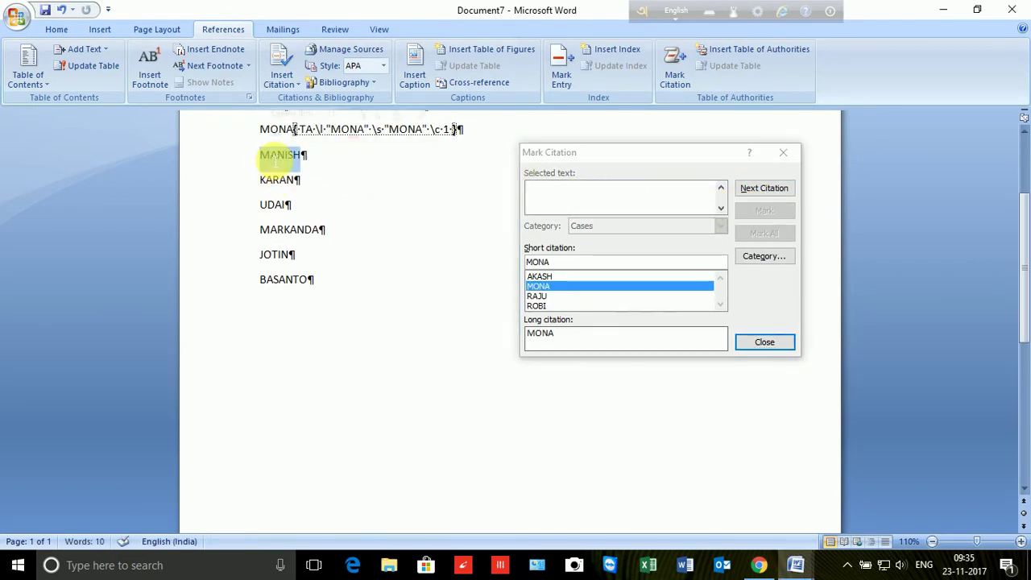
pyautogui.click(759, 211)
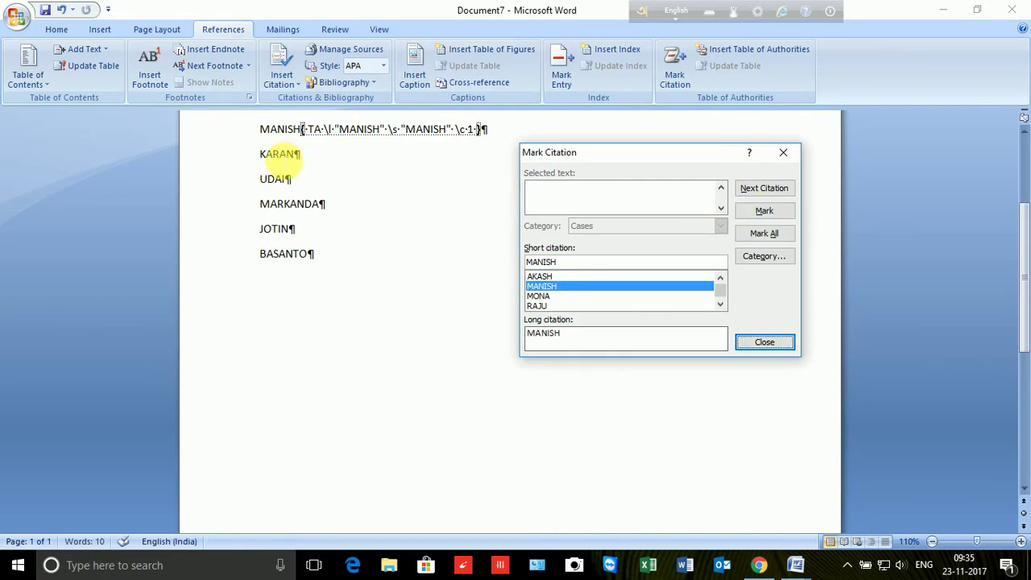
# Mark KARAN, UDAI, MARKANDA, JOTIN and BASANTO as citations
pyautogui.doubleClick(280, 154)
pyautogui.click(757, 211)
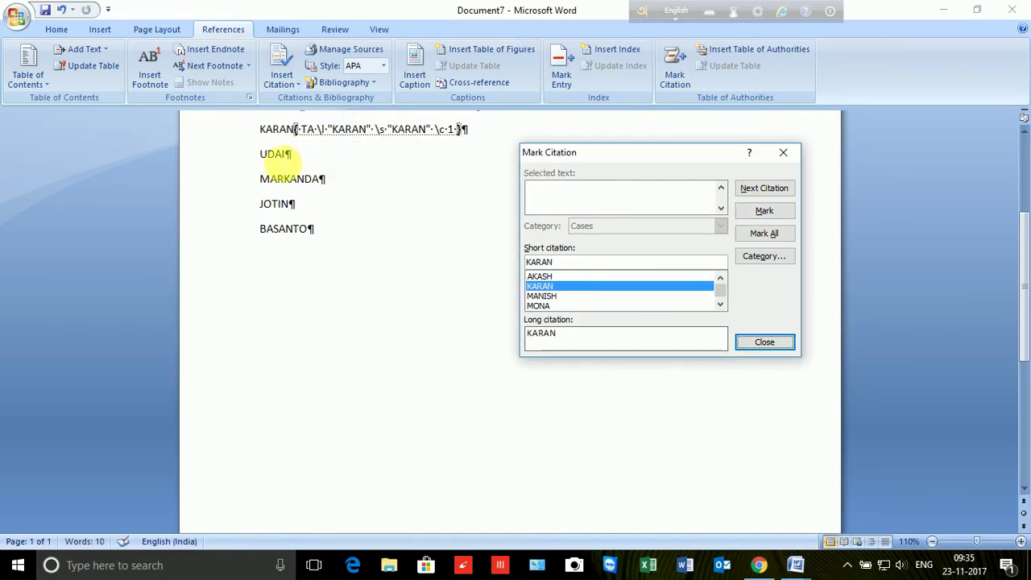
pyautogui.doubleClick(274, 153)
pyautogui.click(761, 211)
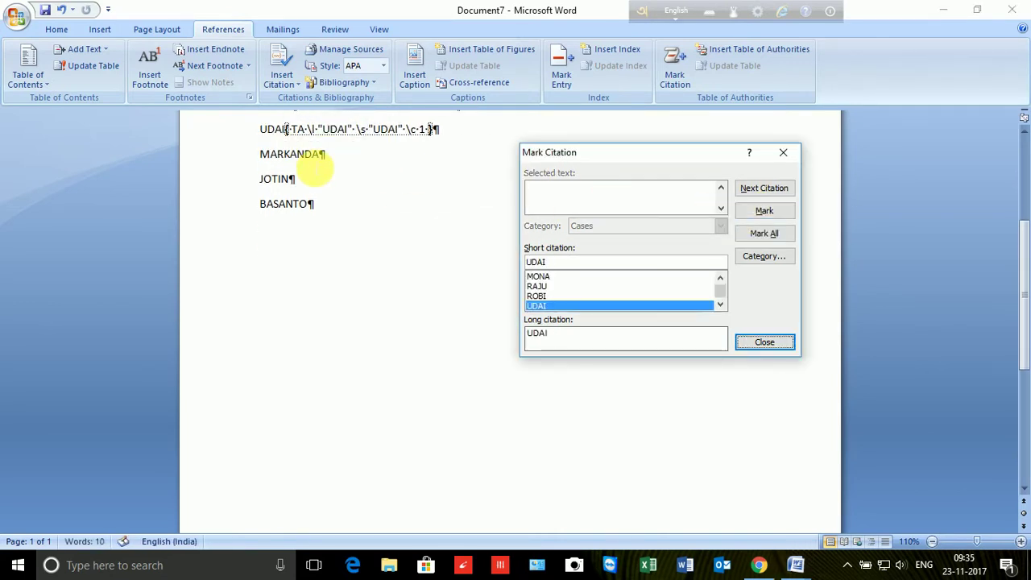
pyautogui.doubleClick(287, 155)
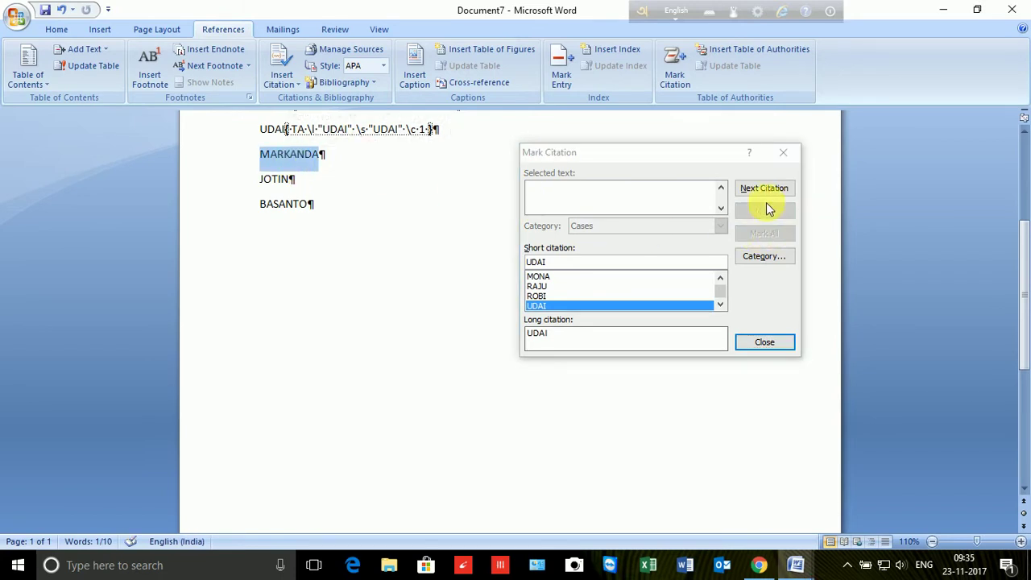
pyautogui.click(764, 210)
pyautogui.doubleClick(276, 154)
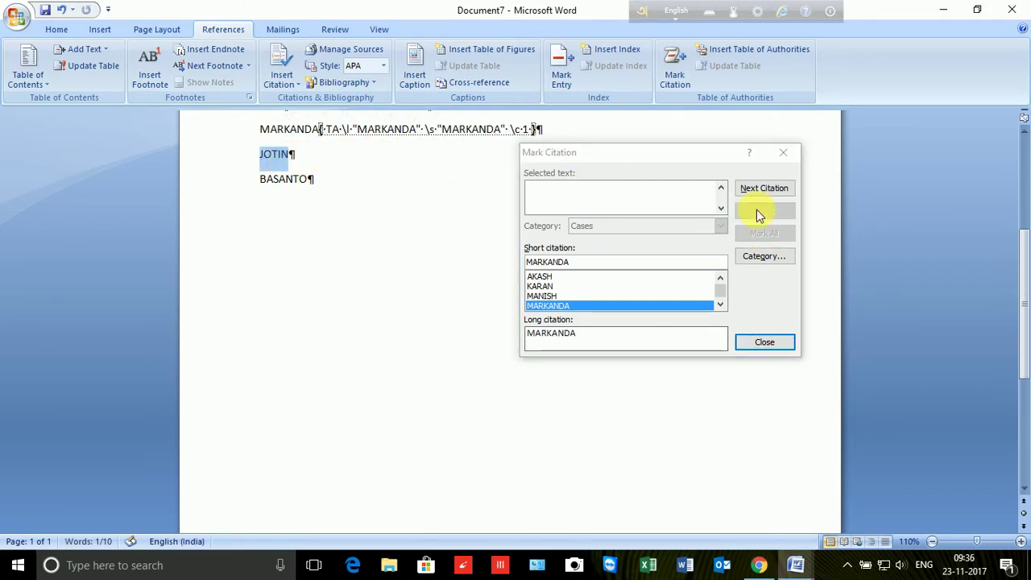
pyautogui.click(761, 212)
pyautogui.doubleClick(286, 155)
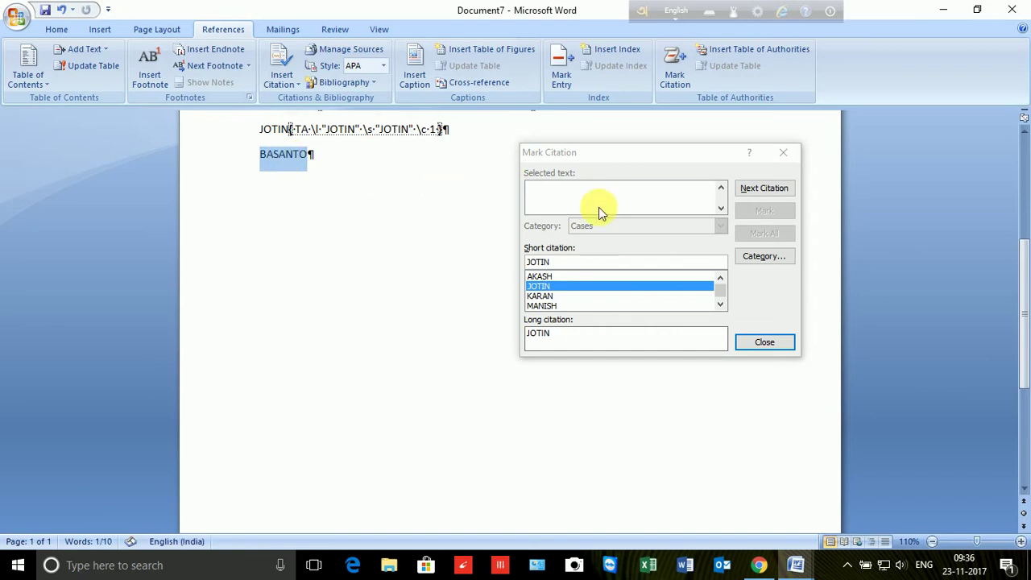
pyautogui.click(744, 211)
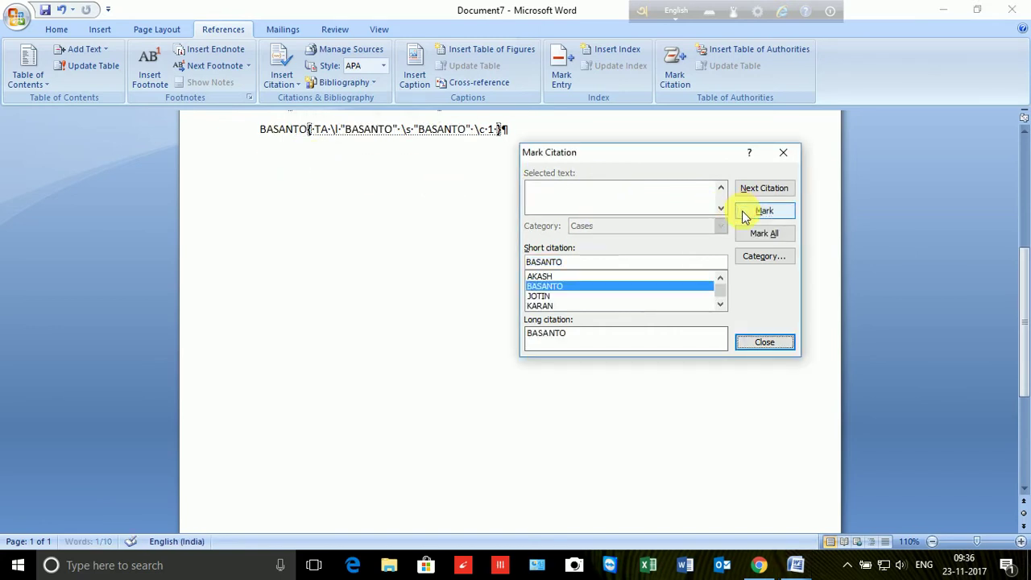
# Close the citation window and show the Table of Authorities format choices
pyautogui.click(765, 343)
pyautogui.scroll(5, 554, 322)
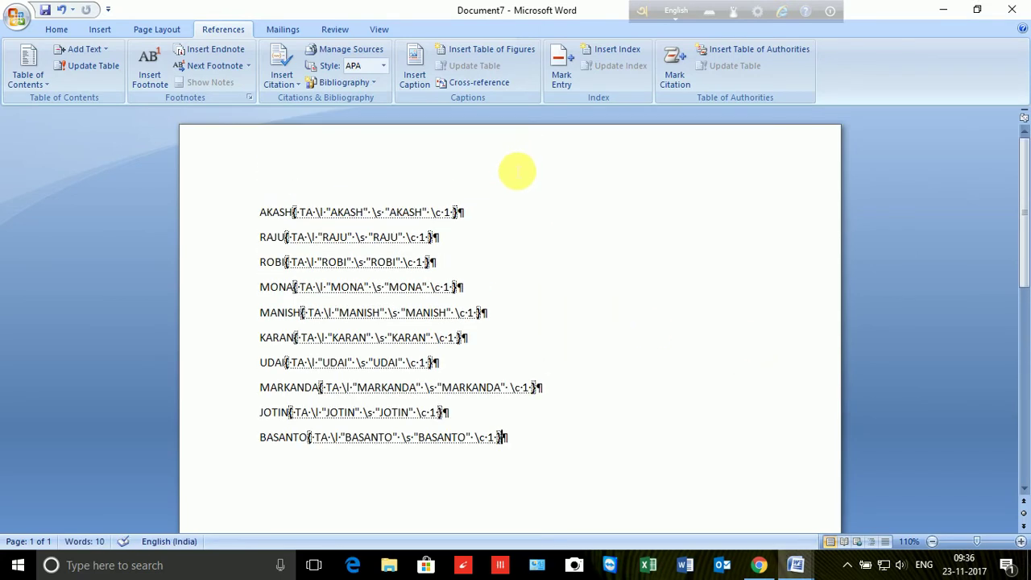
pyautogui.click(740, 51)
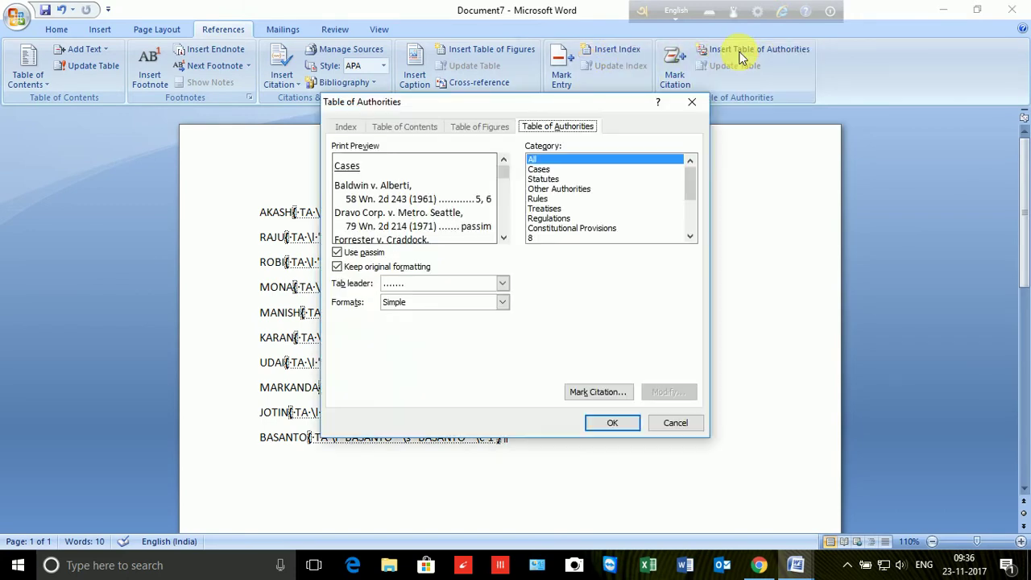
pyautogui.click(502, 302)
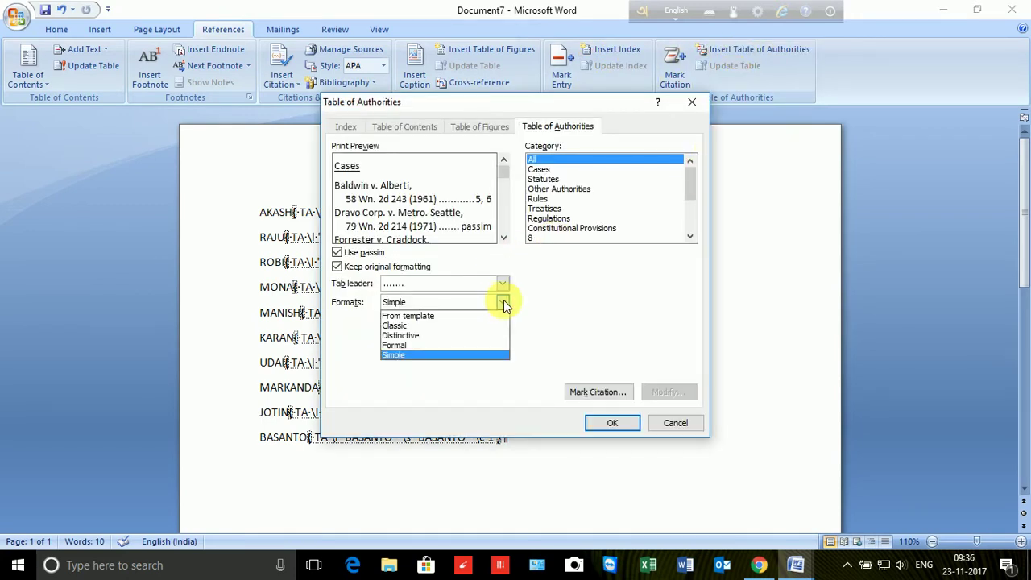
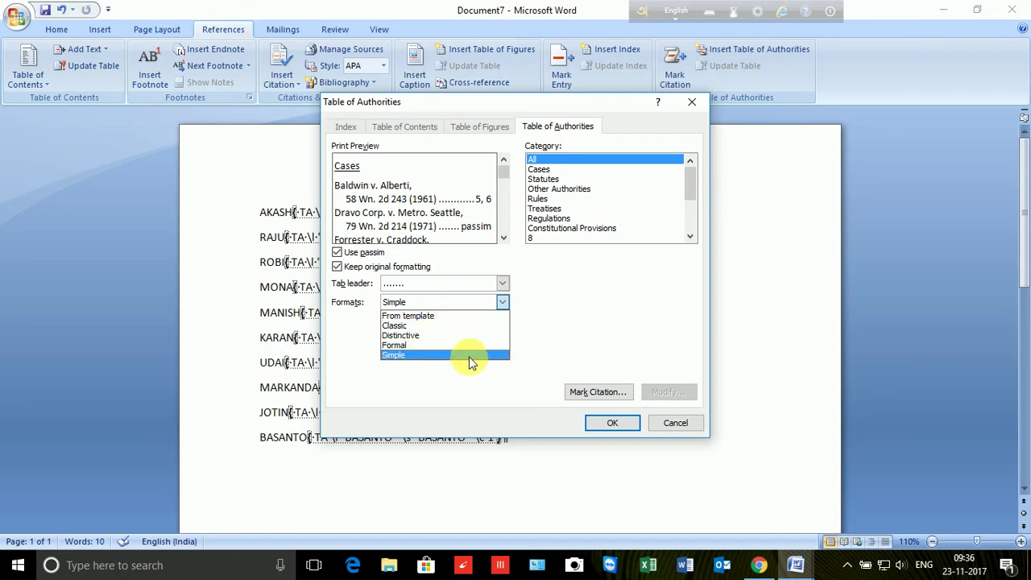
# Insert the table of authorities in the Simple format, listing the ten names on page 1
pyautogui.click(471, 357)
pyautogui.click(615, 422)
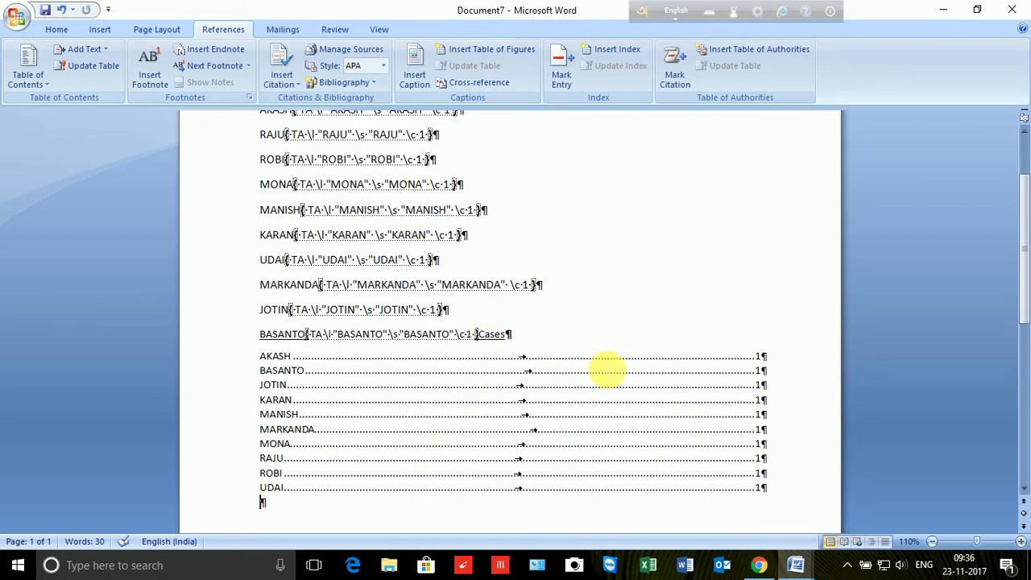
# Turn off Show/Hide ¶ with Ctrl+Shift+8 so field codes and formatting marks disappear
pyautogui.hotkey('ctrl', 'shift', '8')
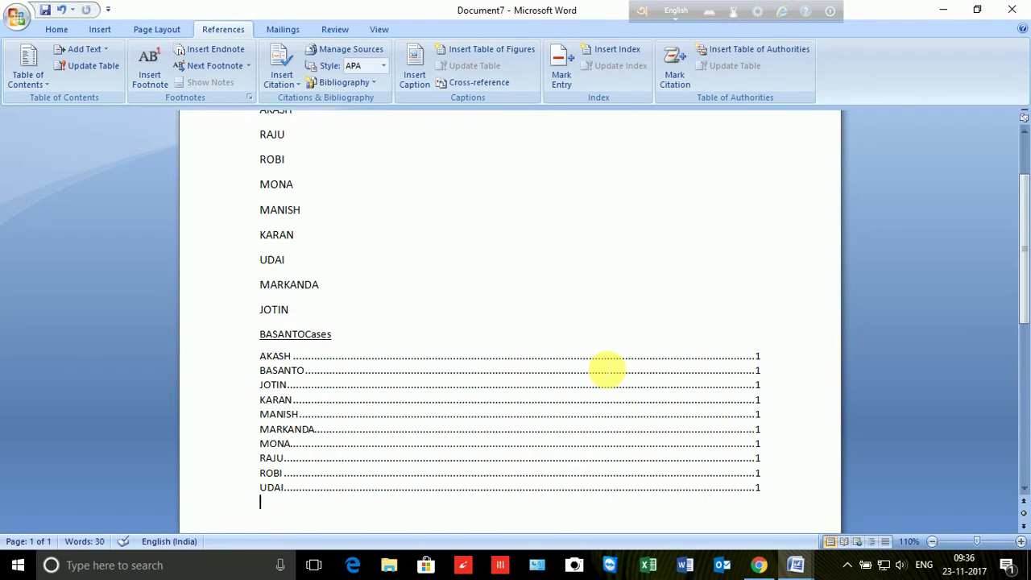